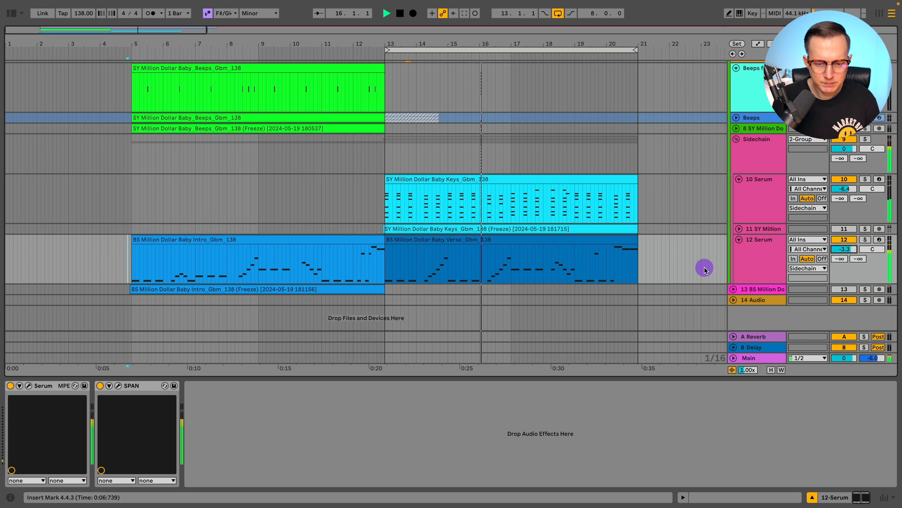
Step: Extend the arrangement loop to end at bar 22, making it nine bars long from bar 13
drag(636, 50, 668, 50)
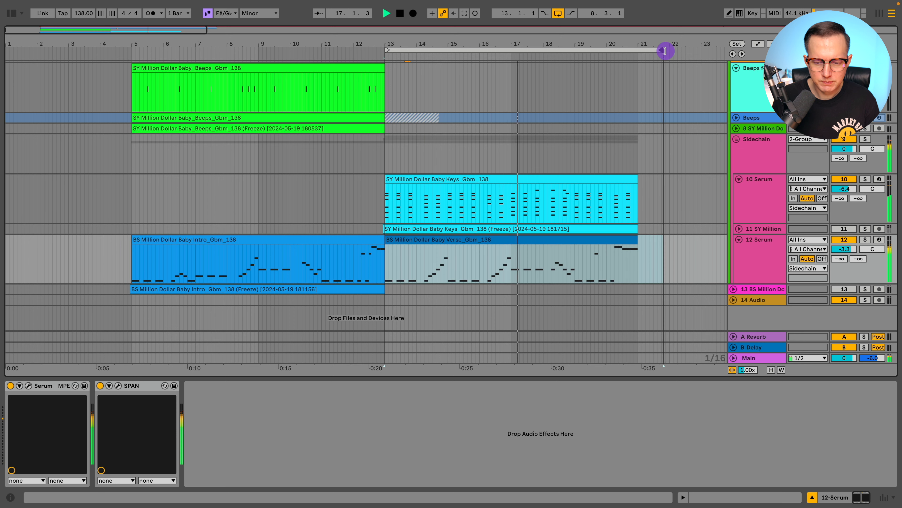
click(663, 254)
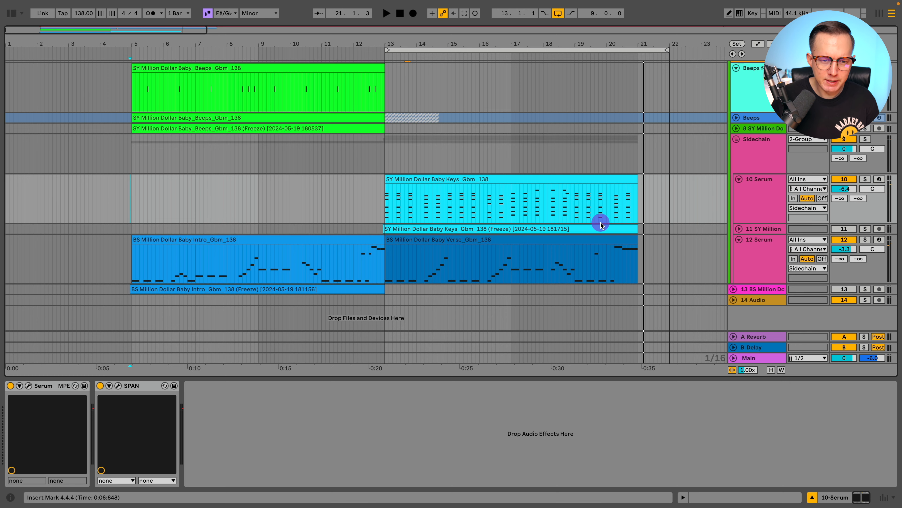
Step: Examine the Cowbell 808 clip's placement just after bar 13 against the tracks around it
scroll(599, 224, up, 5)
scroll(365, 182, down, 5)
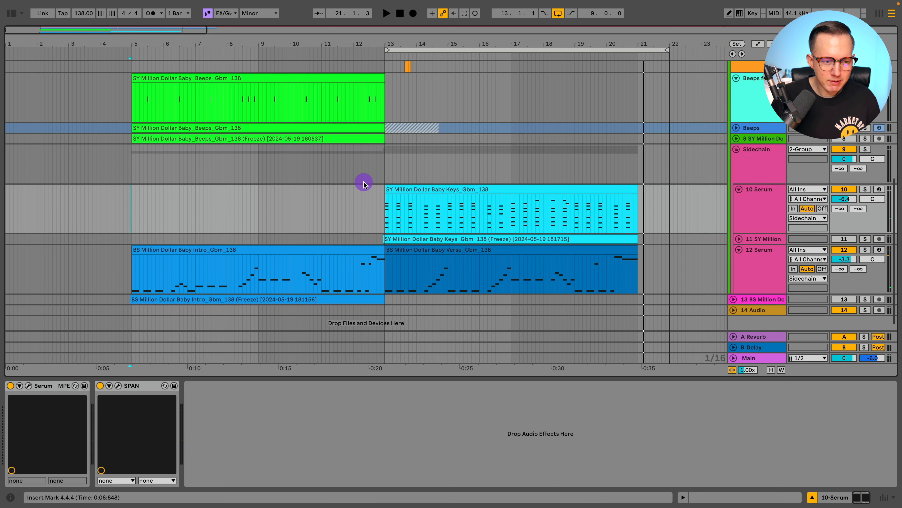
scroll(365, 182, up, 5)
drag(408, 37, 408, 149)
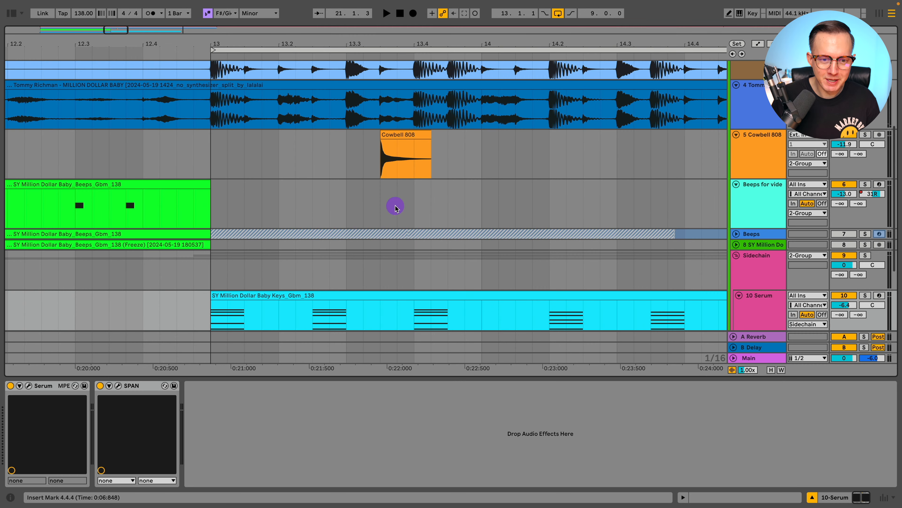
drag(437, 38, 437, 3)
drag(359, 36, 318, 49)
scroll(355, 122, left, 5)
scroll(342, 127, down, 2)
scroll(342, 128, right, 5)
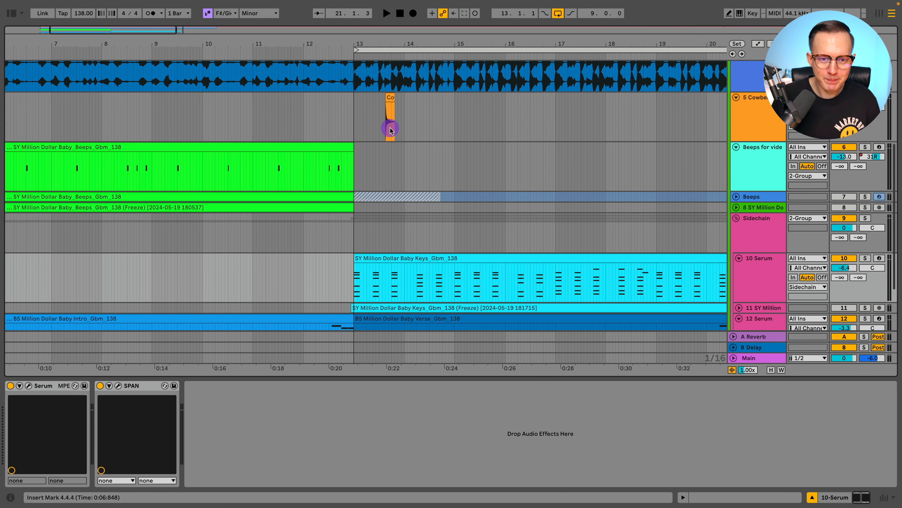
Step: Solo the Cowbell 808 track and play its clip from just before it in bar 13
click(371, 121)
scroll(372, 122, up, 2)
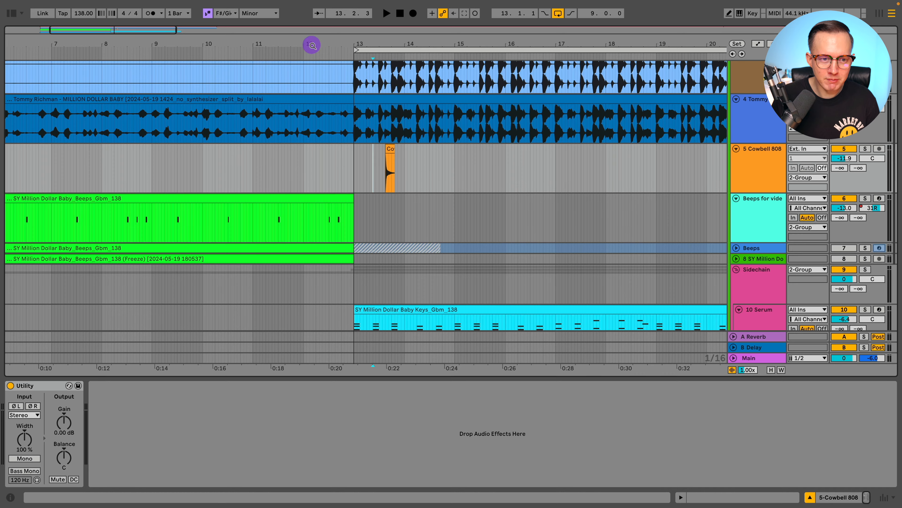
mouse_move(311, 44)
mouse_down()
mouse_move(312, 32)
mouse_move(313, 58)
mouse_move(315, 41)
mouse_up()
click(769, 191)
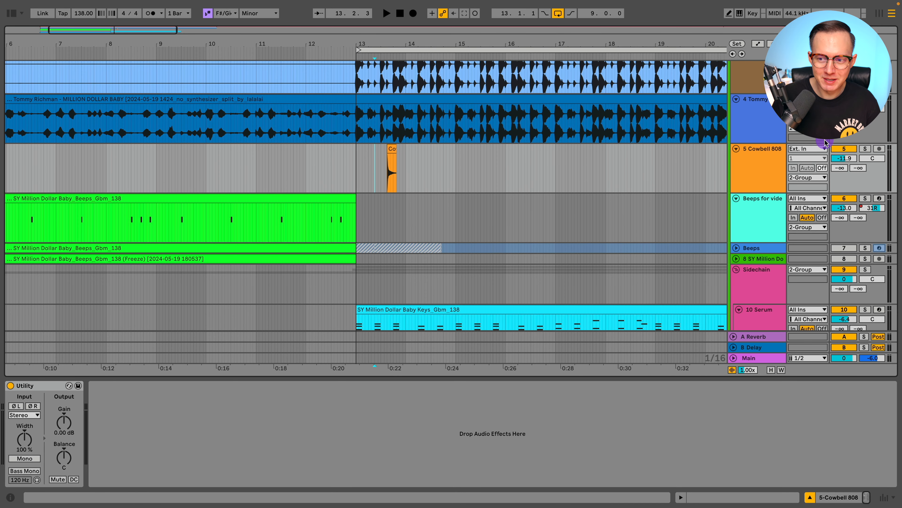
click(865, 150)
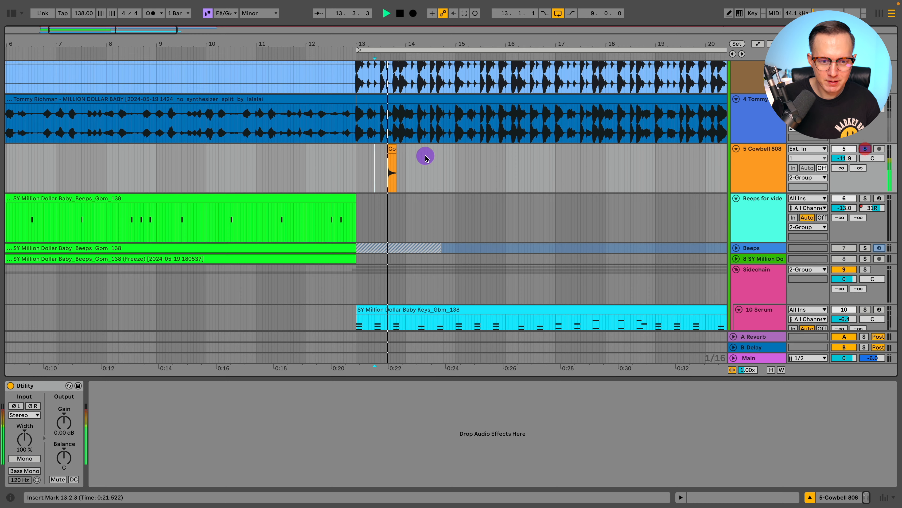
drag(389, 43, 358, 153)
click(359, 152)
key(space)
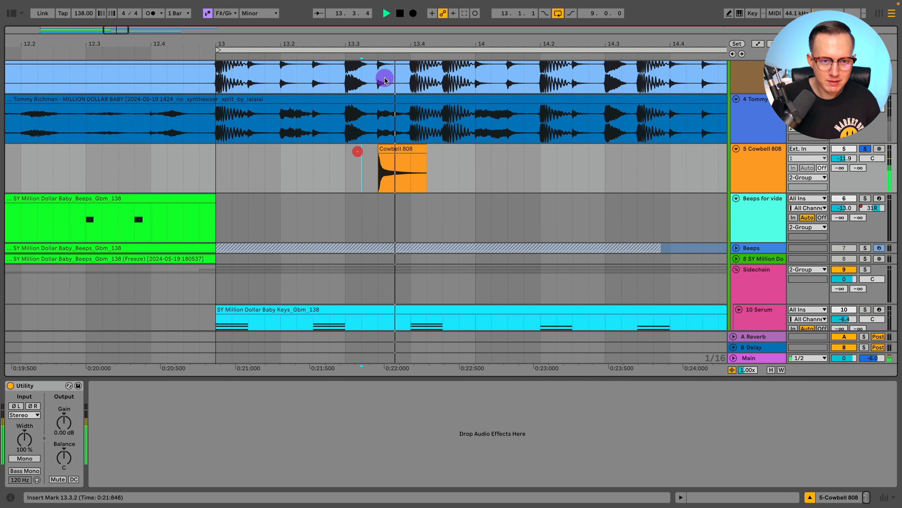
key(space)
Step: Look at the Drums category in the sound library, then hide the browser again
drag(383, 45, 382, 33)
scroll(307, 169, left, 3)
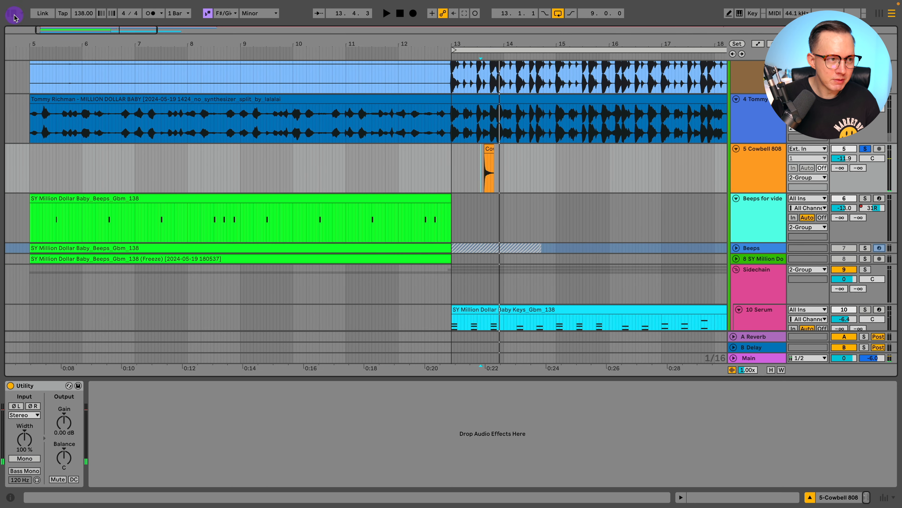
click(12, 14)
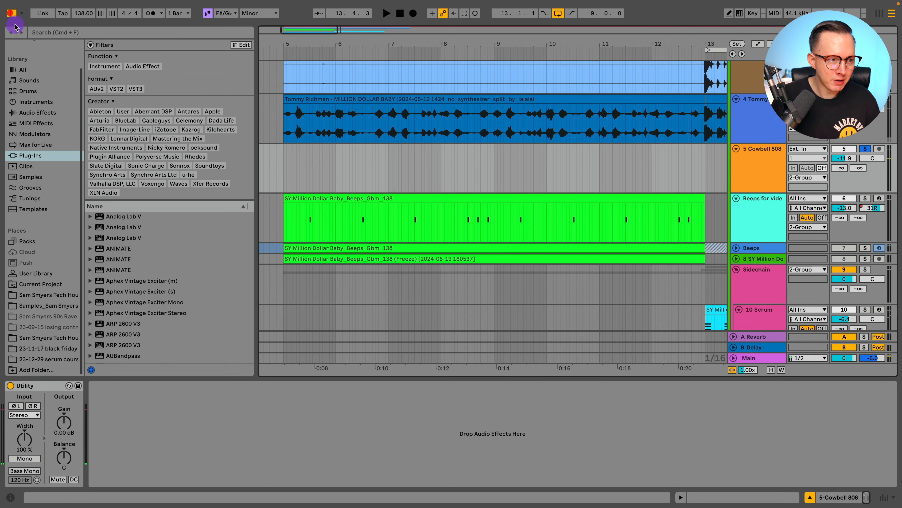
click(39, 90)
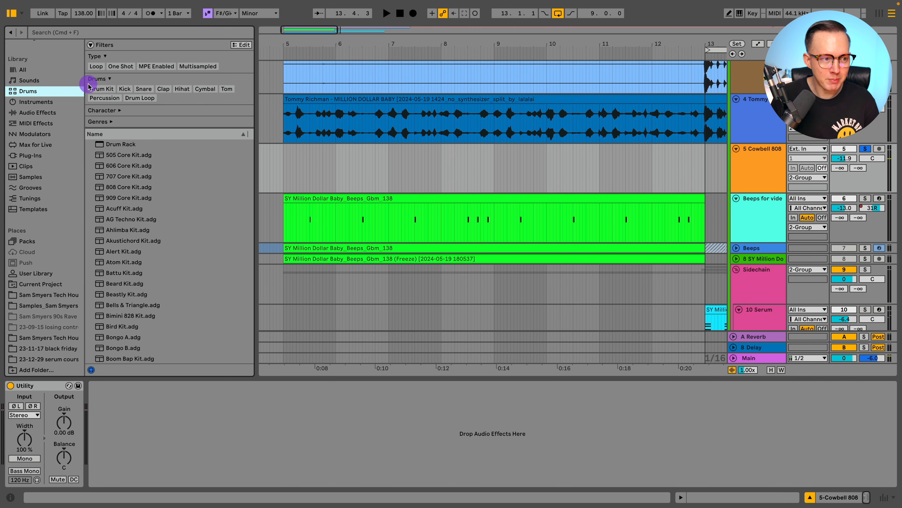
click(15, 16)
Step: Select the Beeps for video track and display its track panning automation
scroll(358, 177, down, 2)
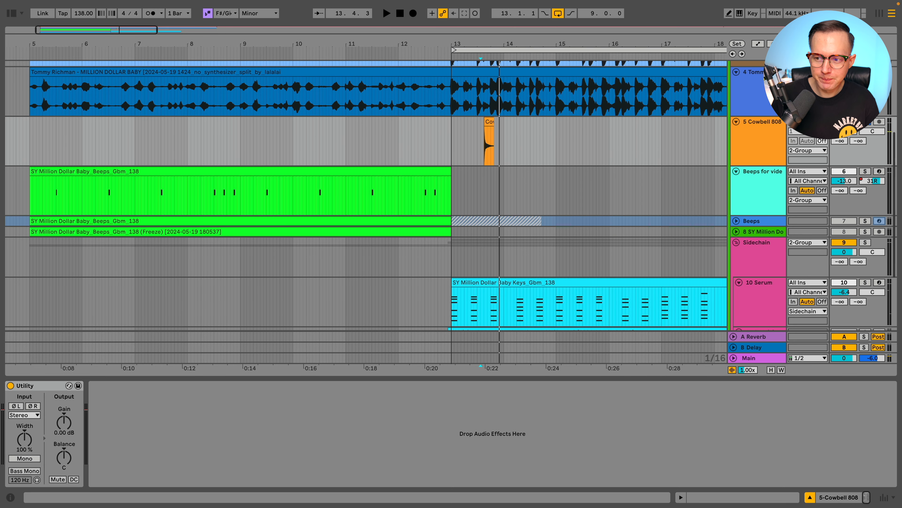
scroll(375, 161, down, 1)
scroll(355, 201, left, 1)
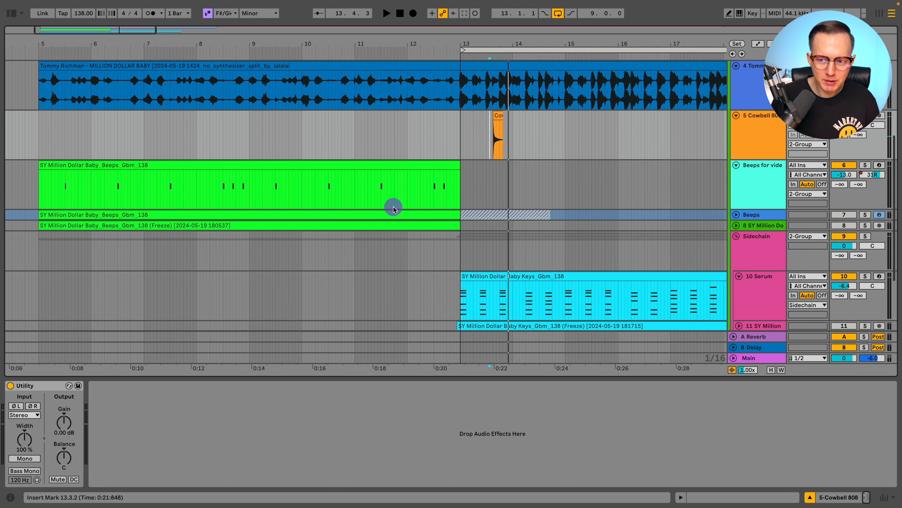
scroll(619, 201, down, 5)
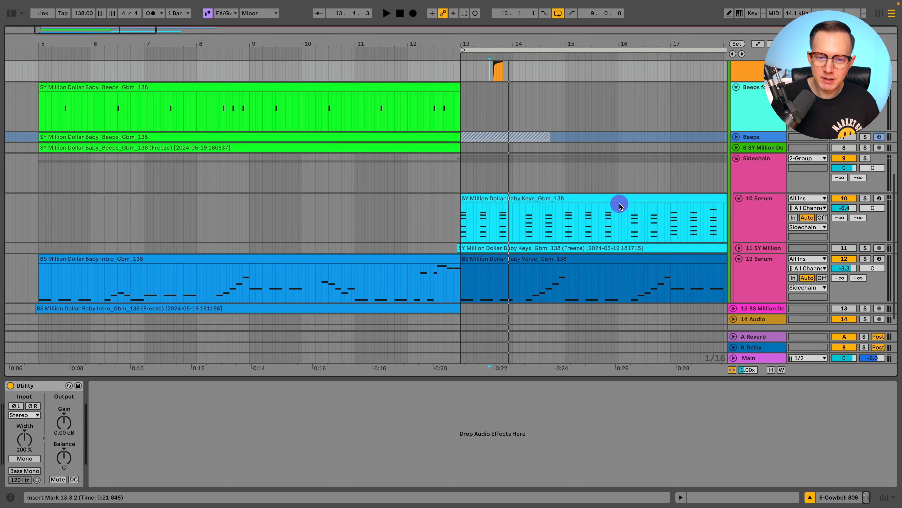
click(731, 128)
scroll(627, 129, up, 2)
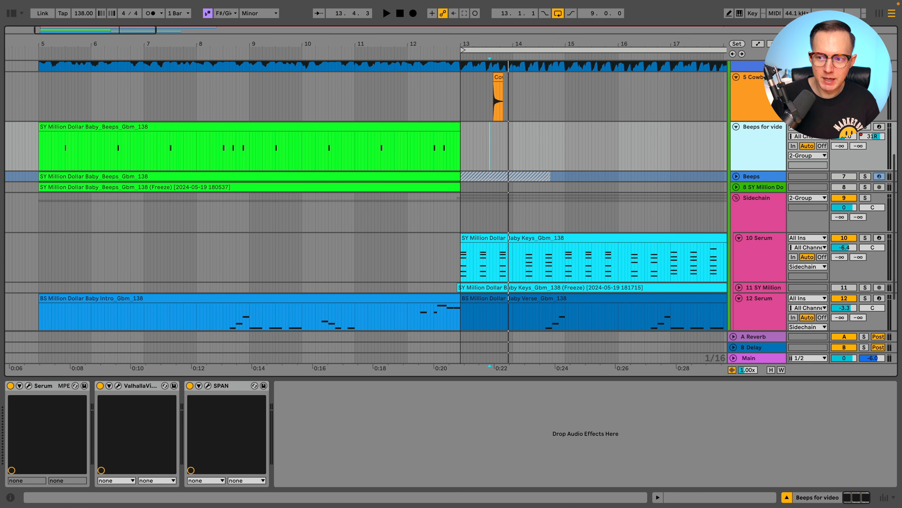
key(a)
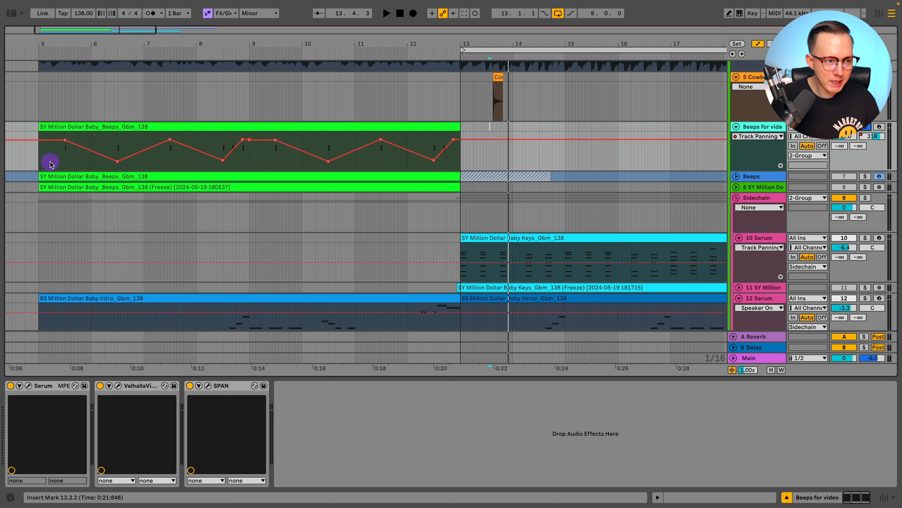
Step: Zoom in on the panning automation and play the beeps from 5.2.3
click(59, 142)
drag(55, 46, 55, 71)
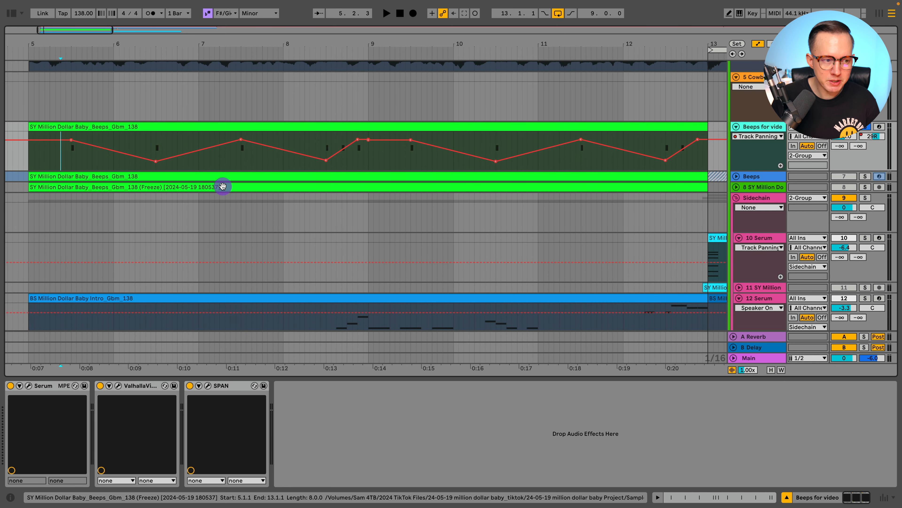
key(space)
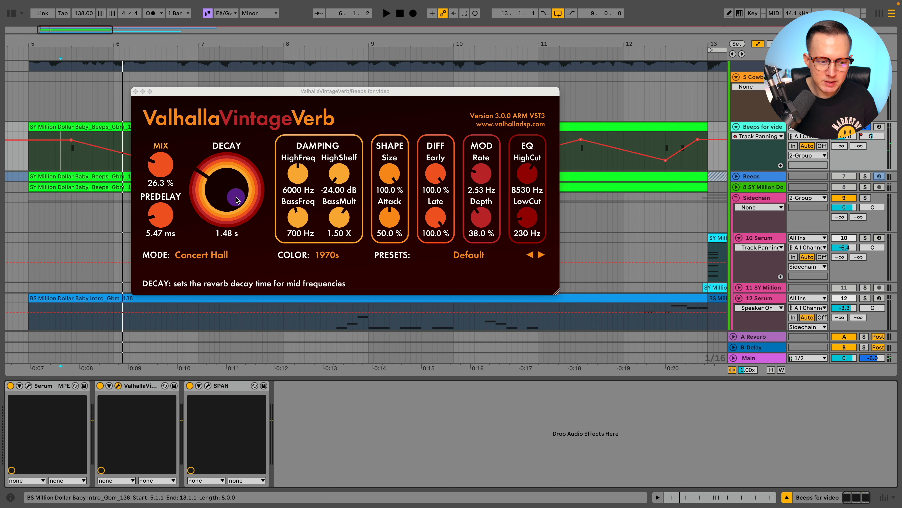
Step: Bypass ValhallaVintageVerb on the beeps track, play the dry sound from 5.2.3 and close the reverb's window
click(100, 387)
key(space)
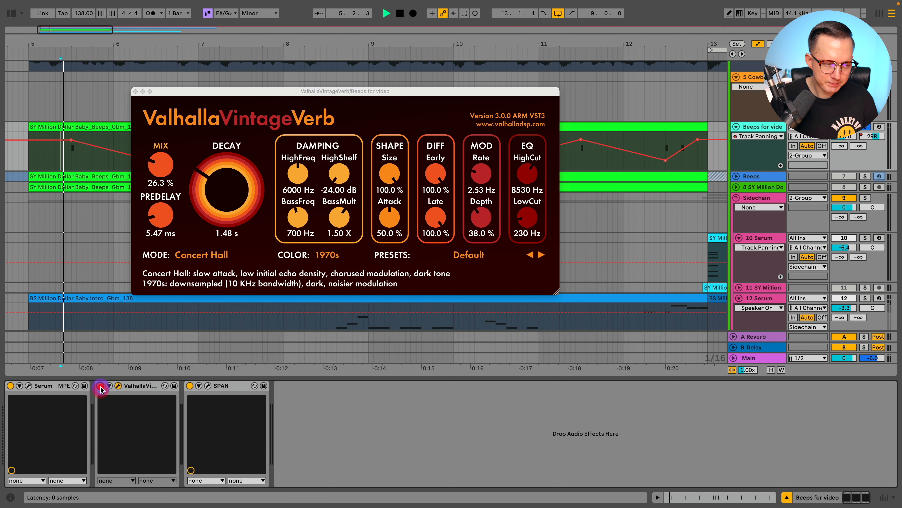
click(136, 91)
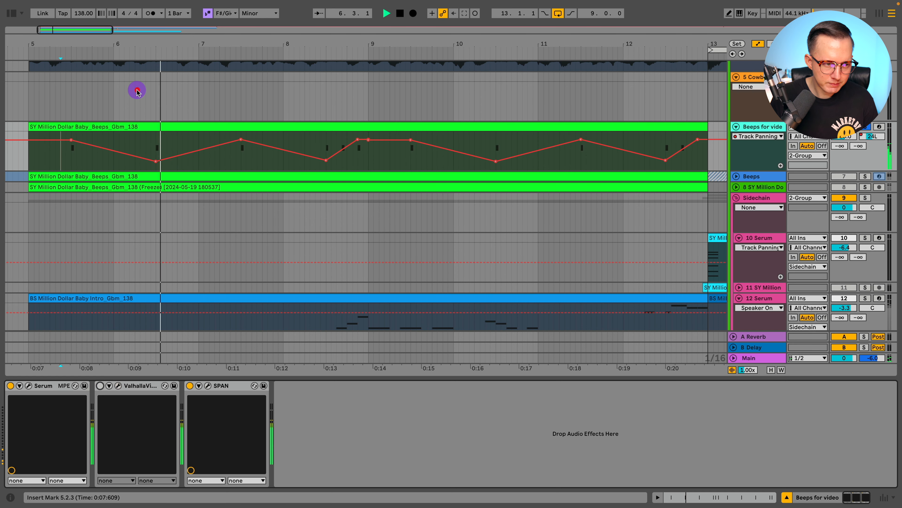
Step: Open Serum on the beeps track and zoom in on its Env 1 curve
click(28, 386)
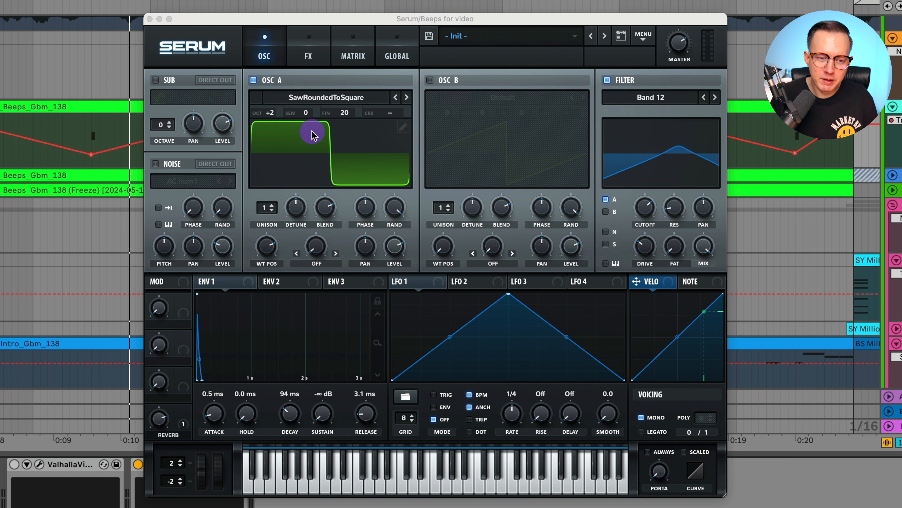
click(231, 291)
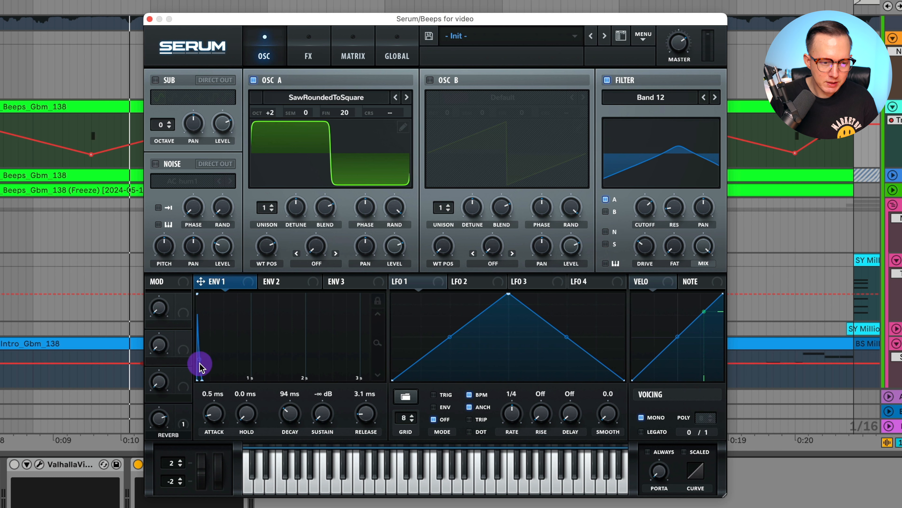
drag(377, 339, 381, 389)
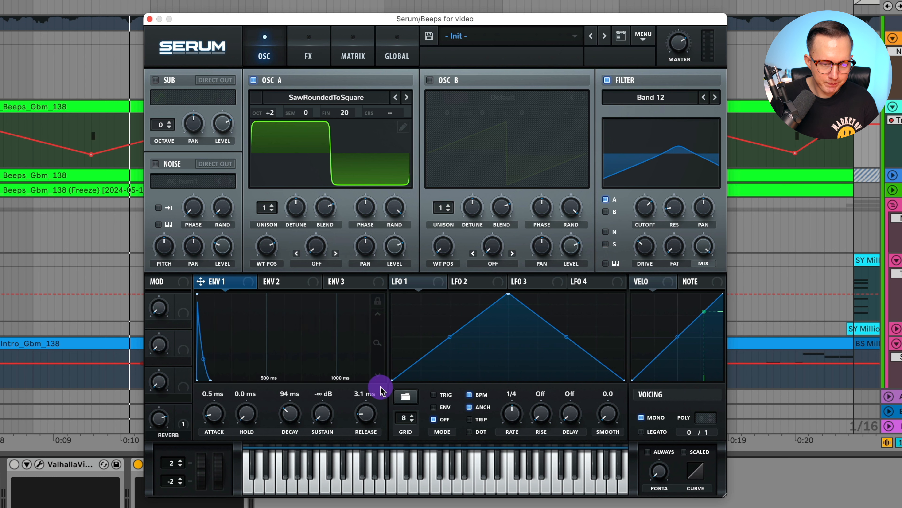
click(130, 191)
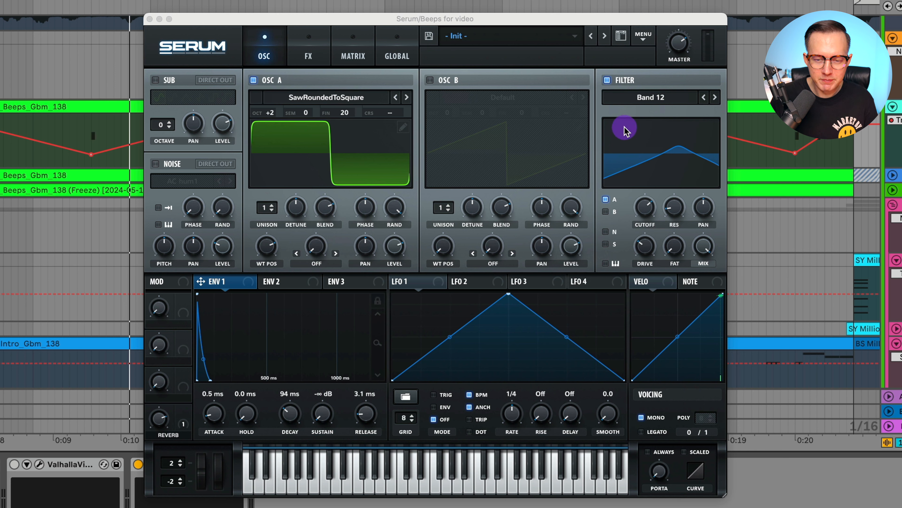
Step: Compare the beep with Serum's Band 12 filter switched off and back on
click(649, 213)
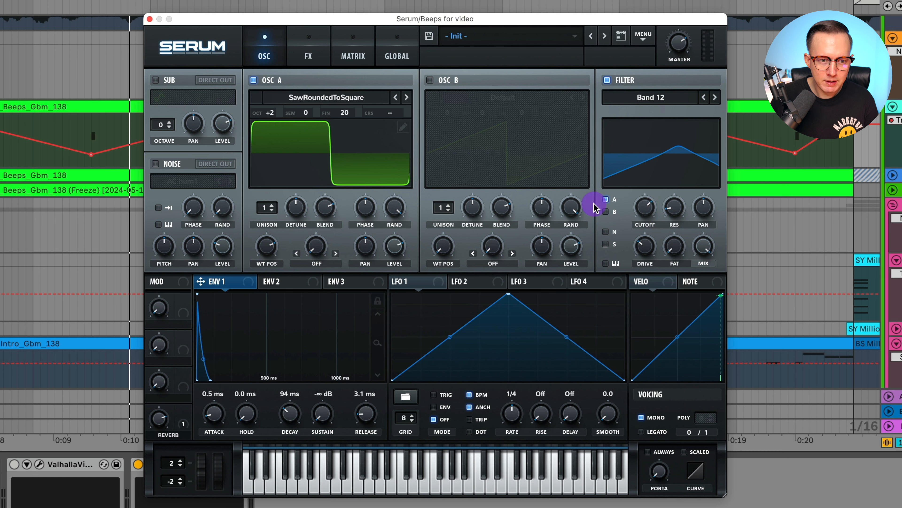
click(607, 80)
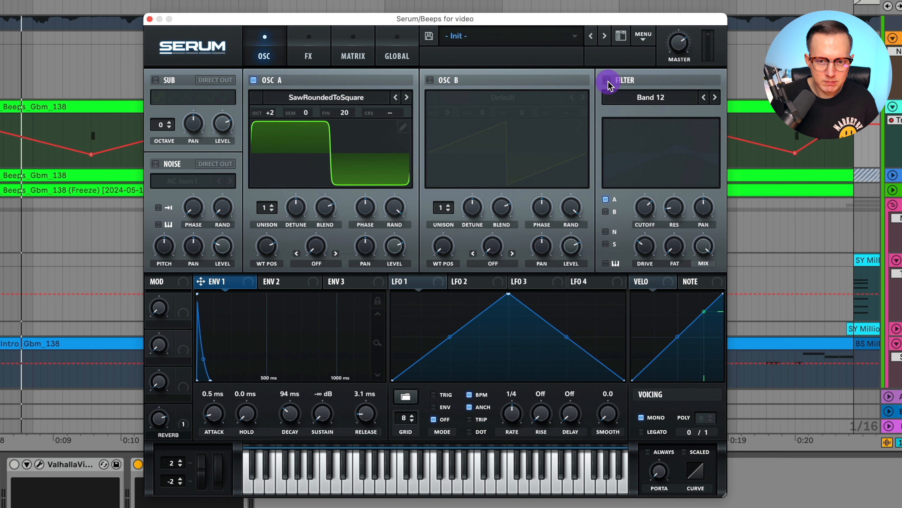
click(608, 80)
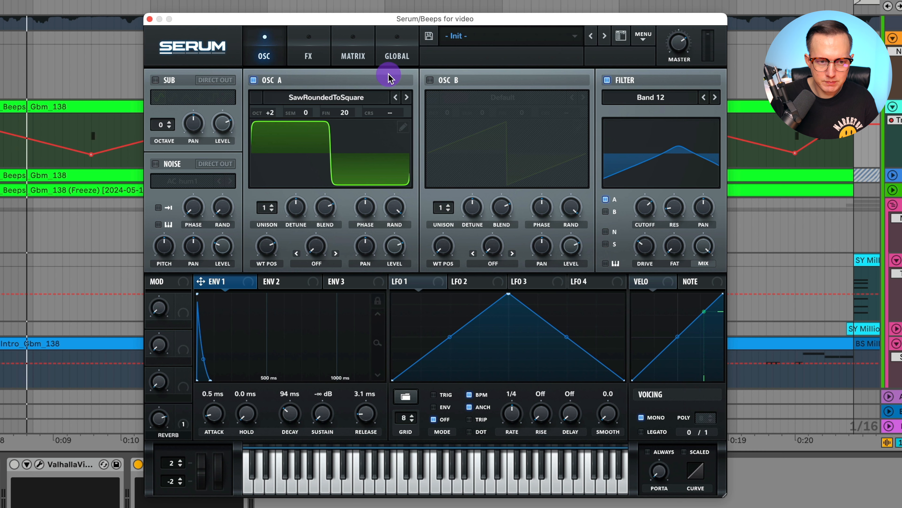
Step: Review the distortion settings among Serum's effects and close the synth's window
click(312, 54)
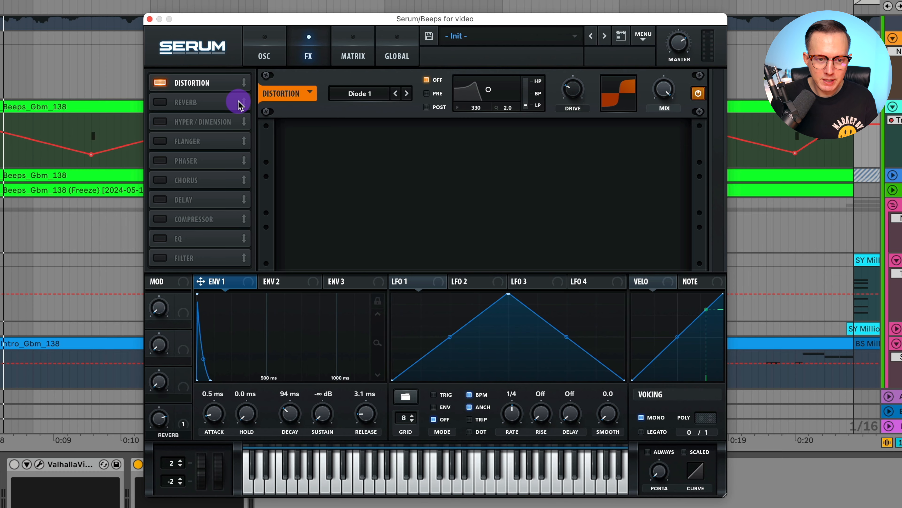
click(148, 20)
drag(217, 0, 218, 0)
Step: Replay the dry beeps from 5.2.3 and switch ValhallaVintageVerb back on
key(space)
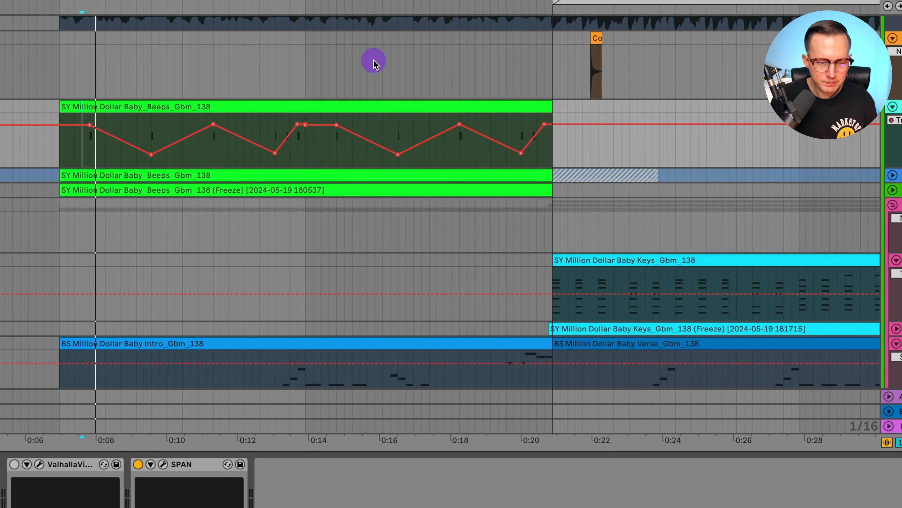
key(space)
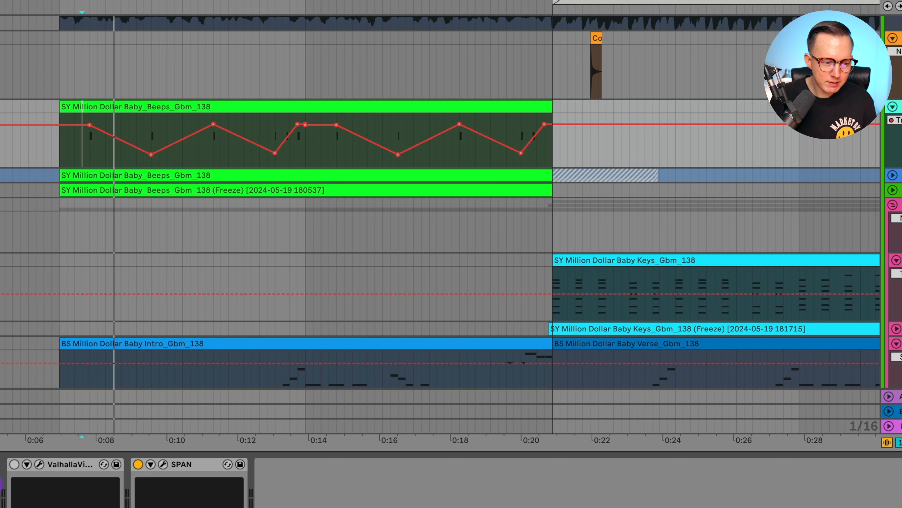
click(14, 464)
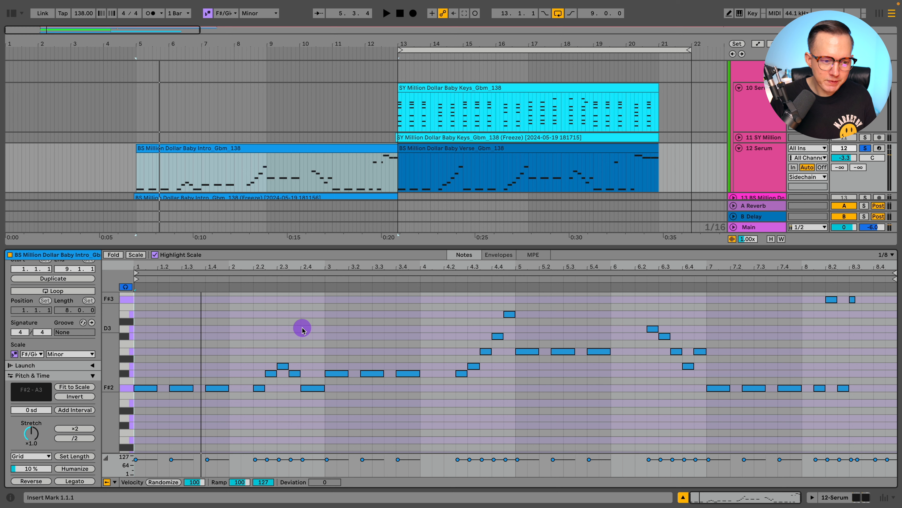
Step: Play the BS Million Dollar Baby Intro bass clip through to its end while following its notes
key(space)
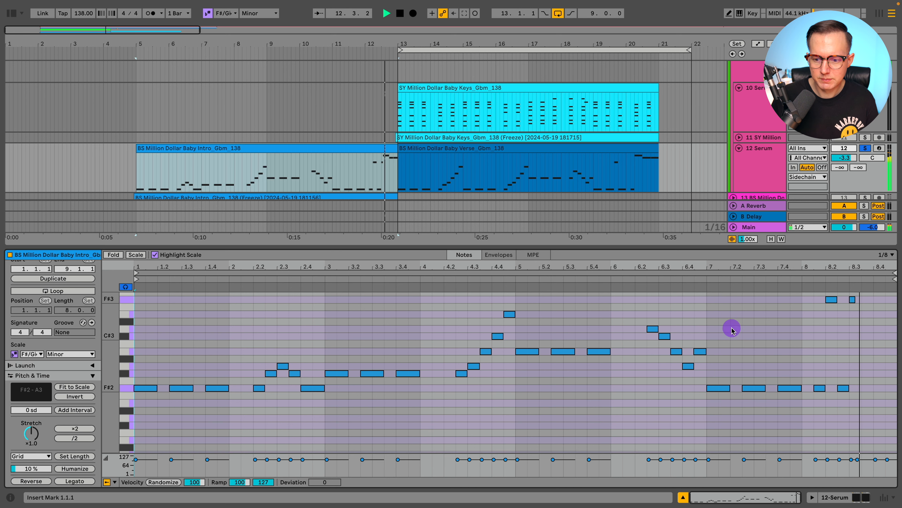
key(space)
Step: Replay the Intro bass clip's descending notes from 10.3.4 up to bar 11 and select the 12 Serum track
drag(712, 268, 713, 323)
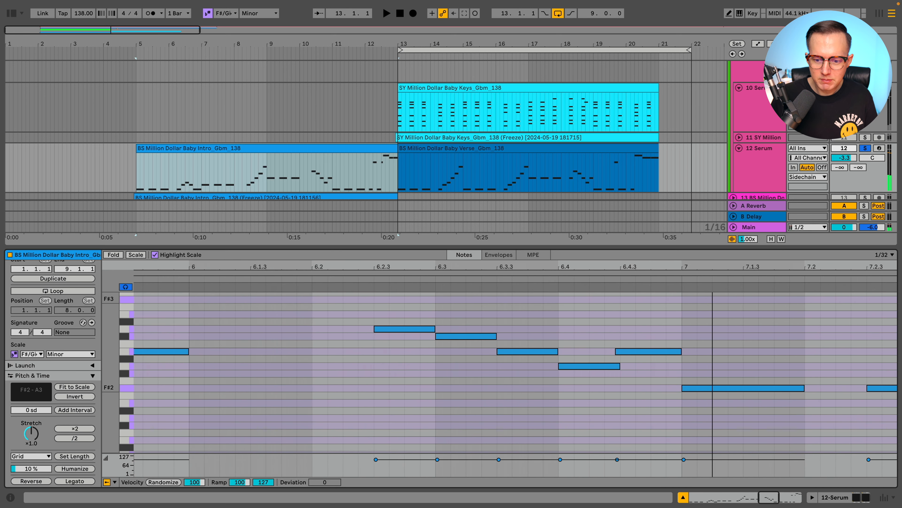
click(322, 186)
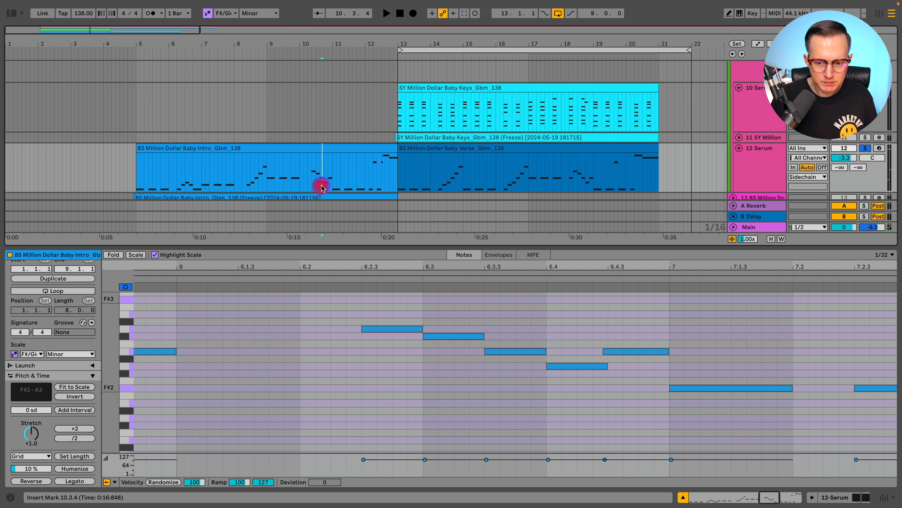
key(space)
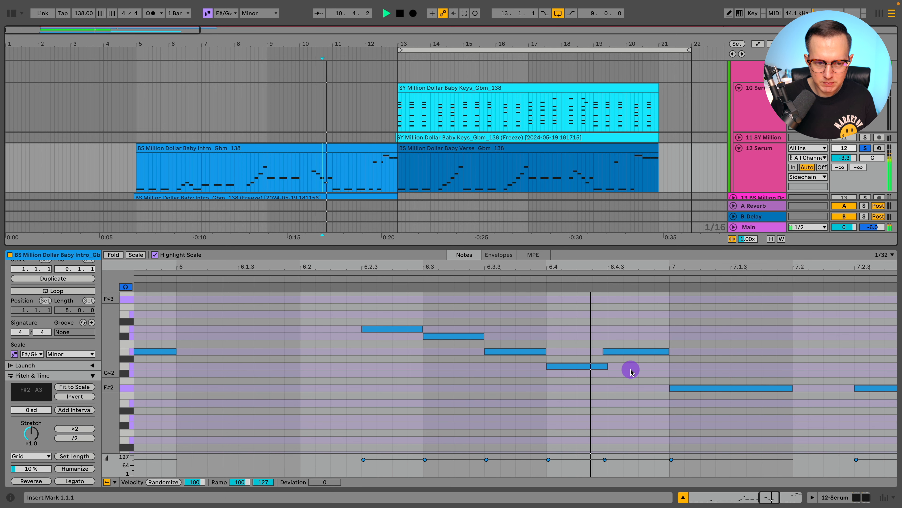
key(space)
key(space)
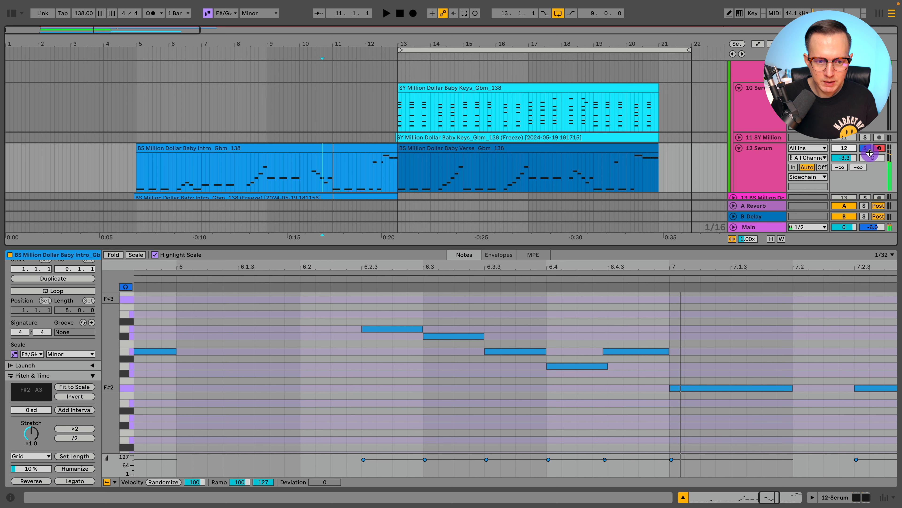
click(764, 173)
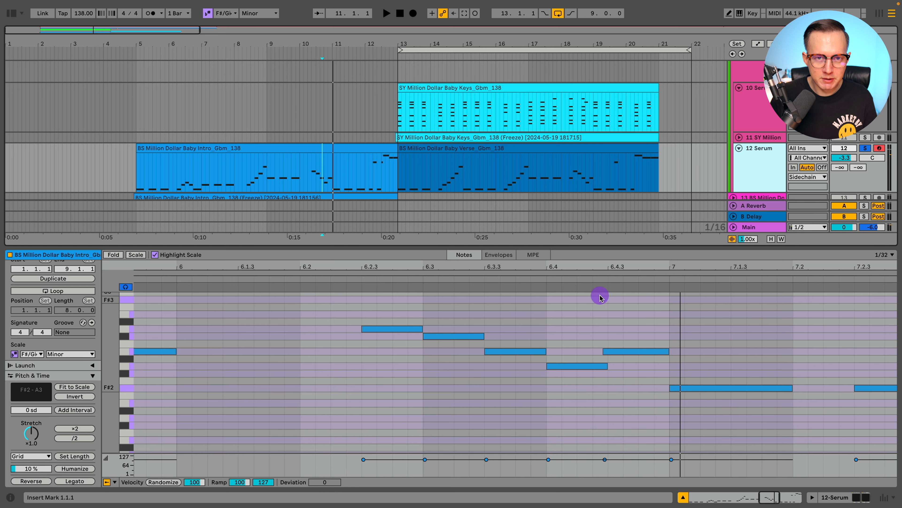
Step: Open the BS Million Dollar Baby Verse bass clip and play it from its start at bar 13
click(419, 150)
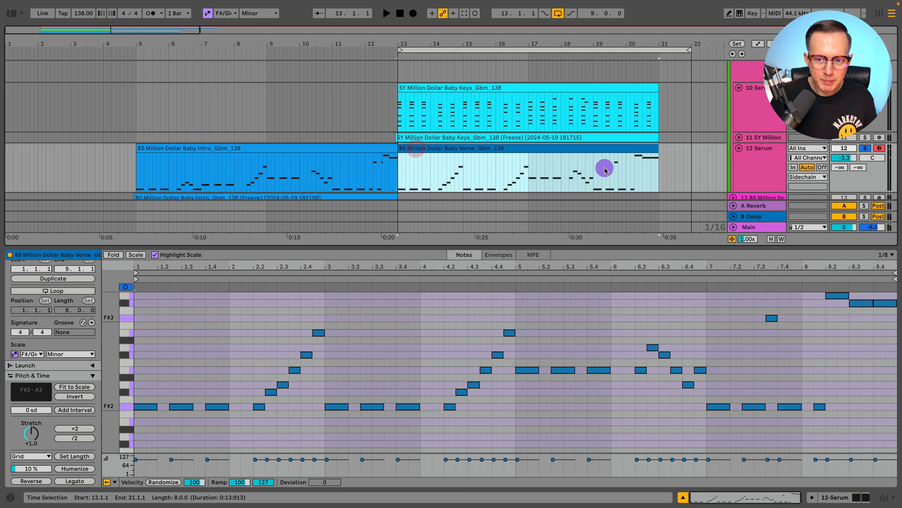
click(614, 165)
click(448, 151)
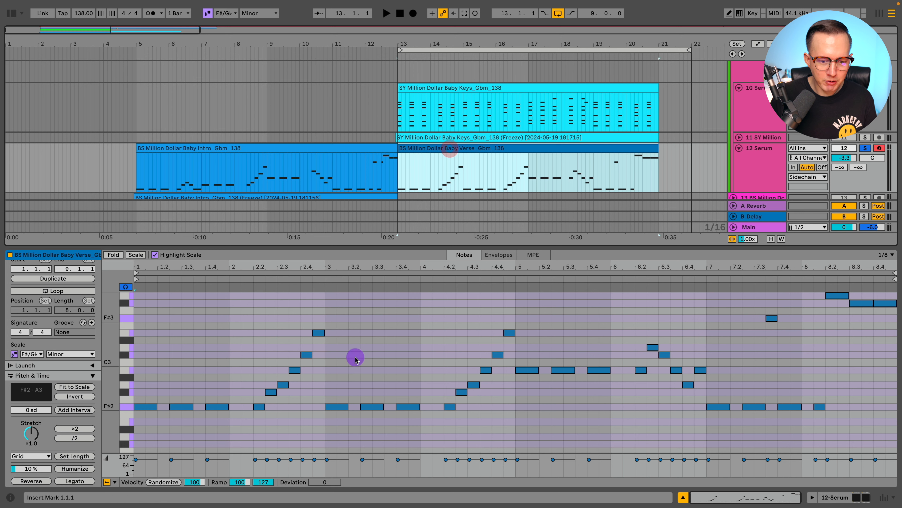
key(space)
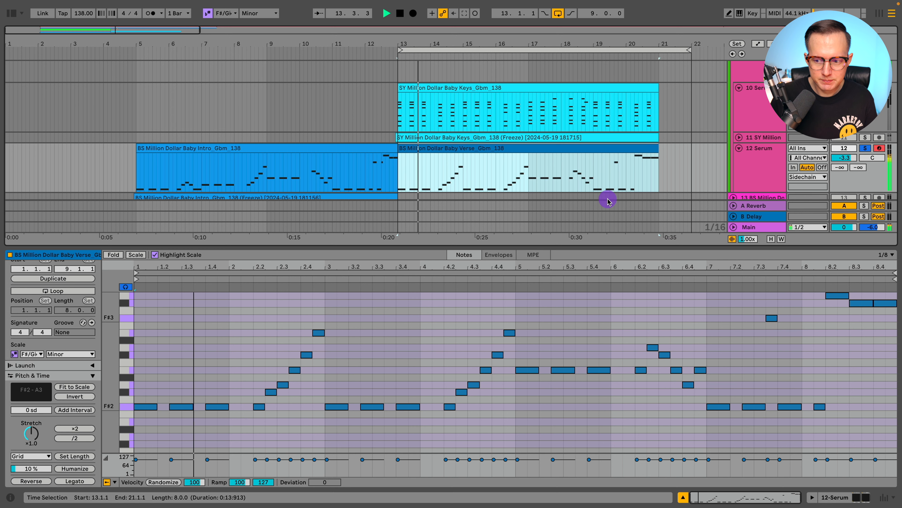
Step: Stop playback and audition the closing notes of the Verse bass clip from 20.1.2
click(624, 173)
key(space)
scroll(634, 176, right, 3)
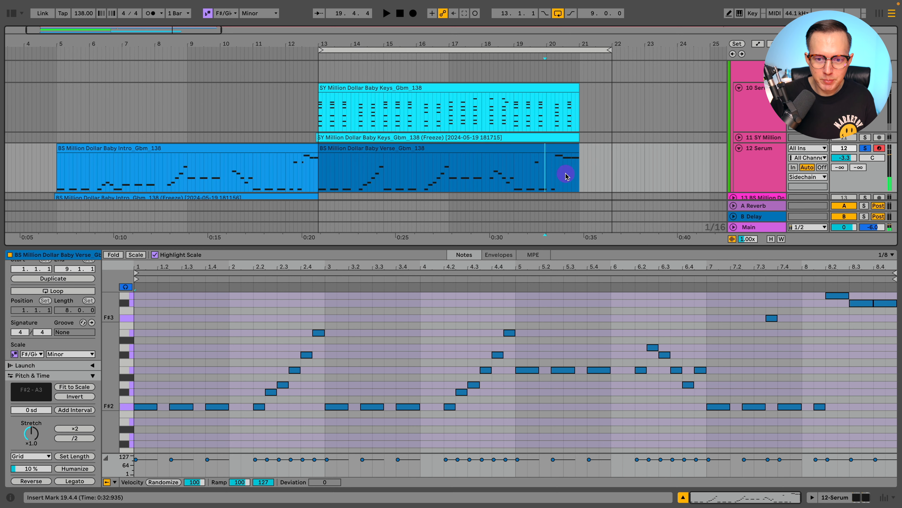
click(549, 173)
drag(576, 42, 575, 85)
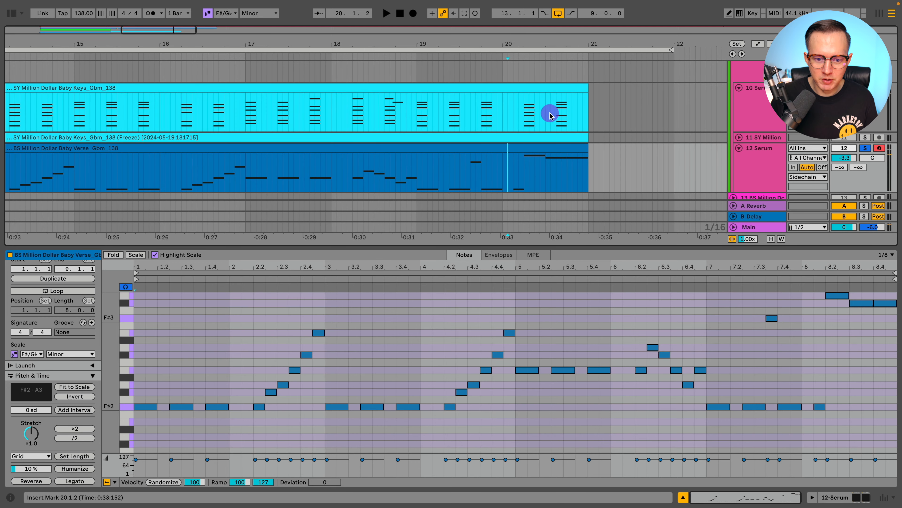
Step: Inspect the Verse clip's Pitch Bend envelope around 8.3 and replay the ending of the clip
click(499, 255)
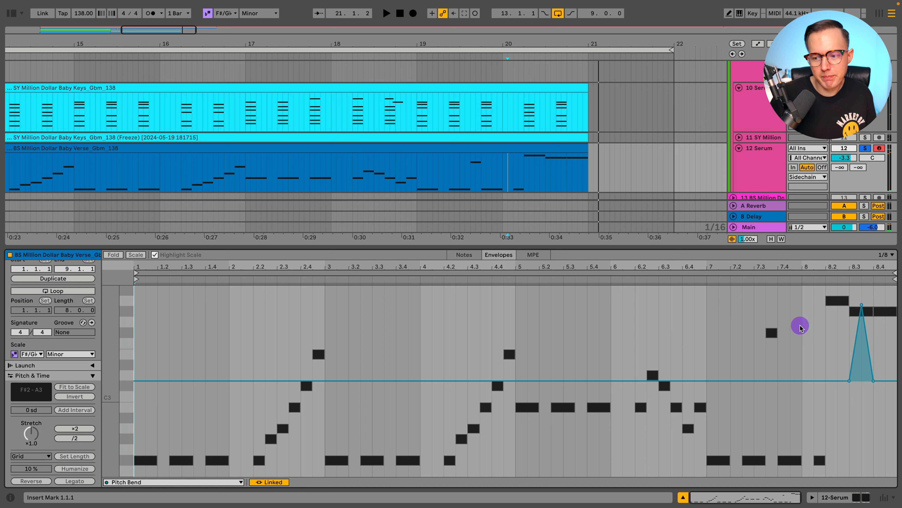
drag(858, 269, 548, 229)
click(503, 175)
key(space)
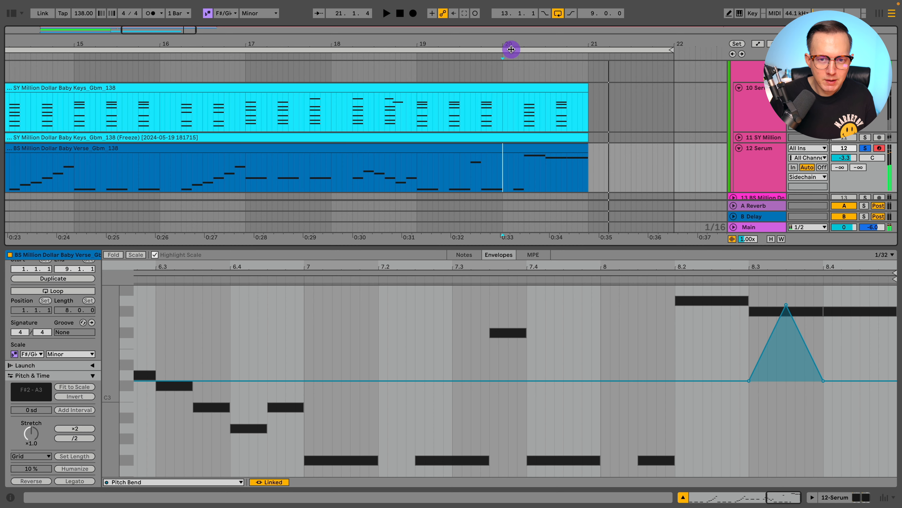
Step: Select the BS Million Dollar Baby Intro clip and open the Serum synth of the 12 Serum track
drag(510, 48, 564, 39)
click(344, 147)
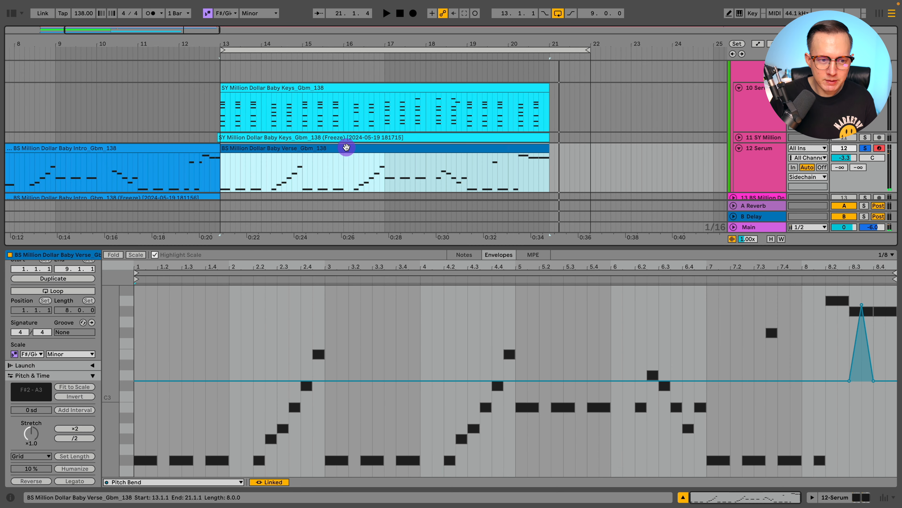
scroll(350, 166, left, 5)
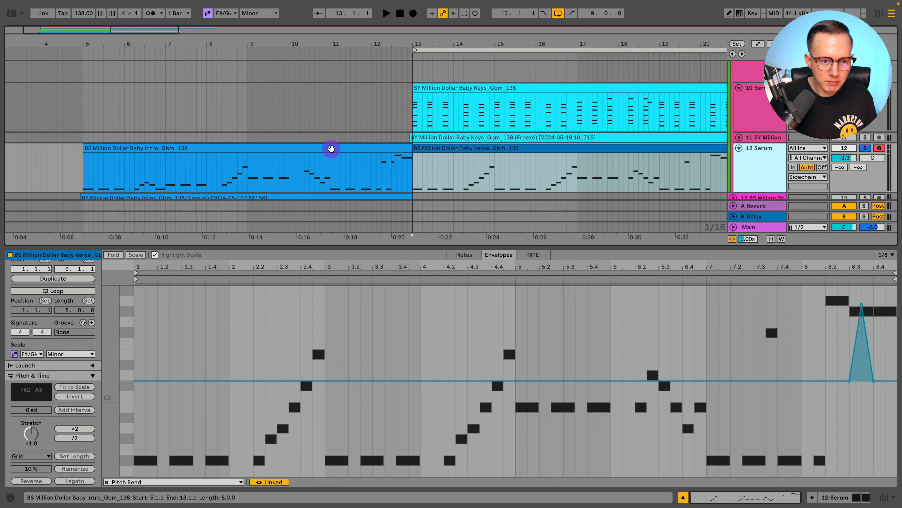
click(331, 147)
click(754, 167)
click(857, 497)
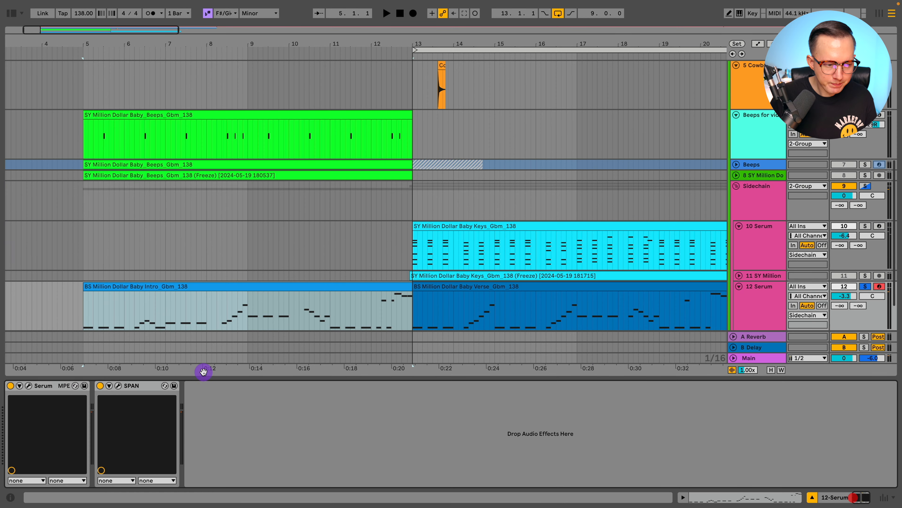
click(29, 386)
drag(460, 50, 255, 70)
scroll(26, 183, down, 3)
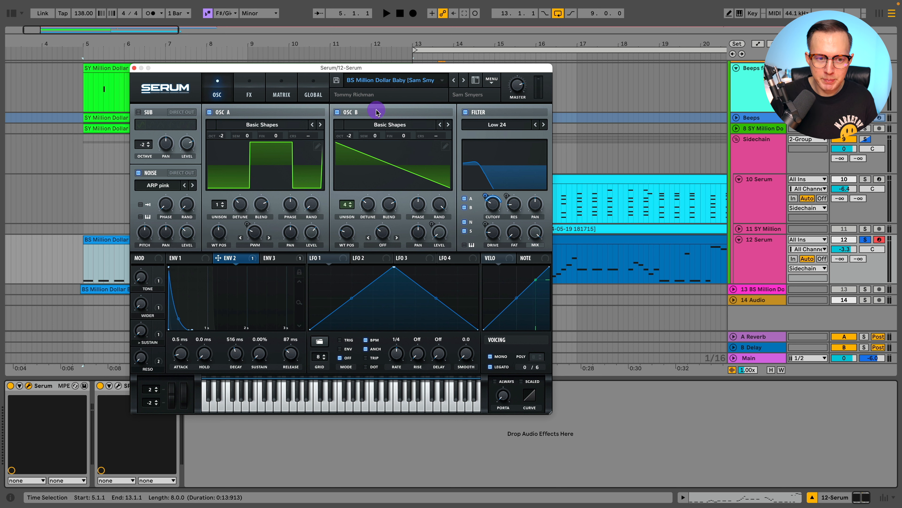
Step: Switch off oscillator B, play the bass with oscillator A alone and show the ENV 3 settings
click(336, 112)
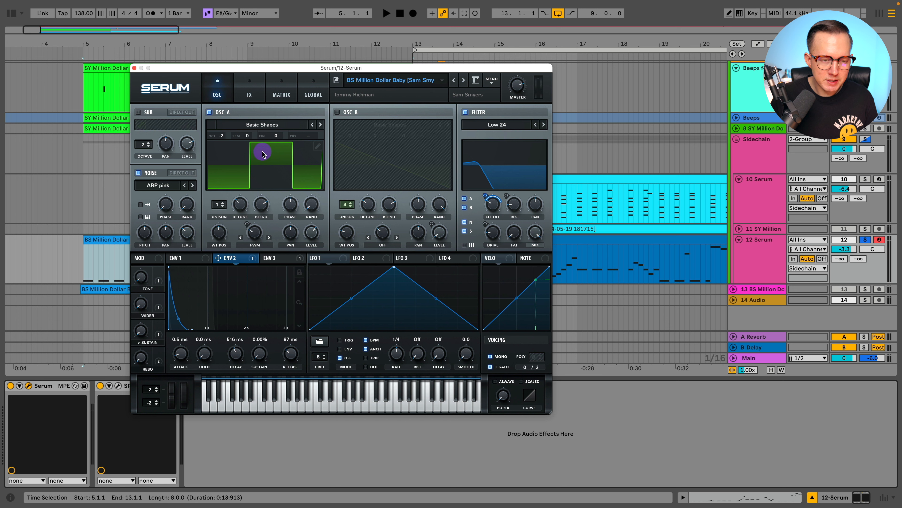
key(space)
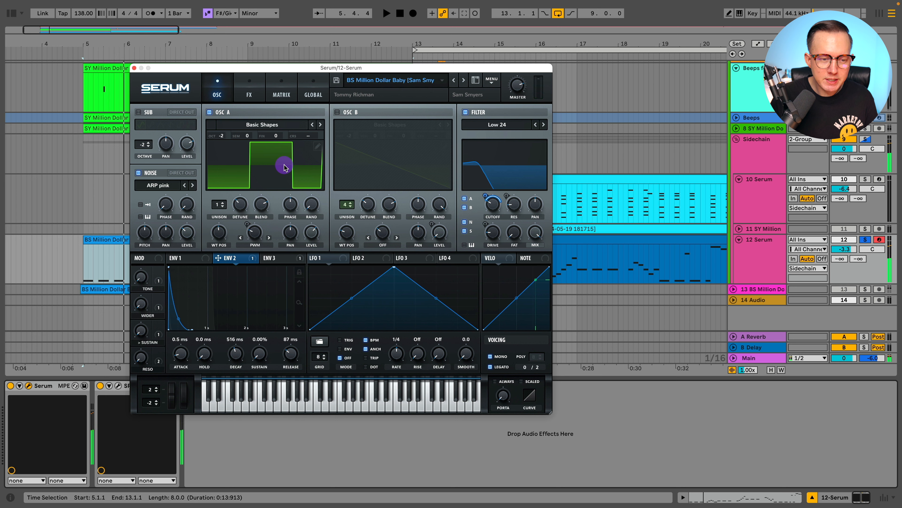
click(279, 258)
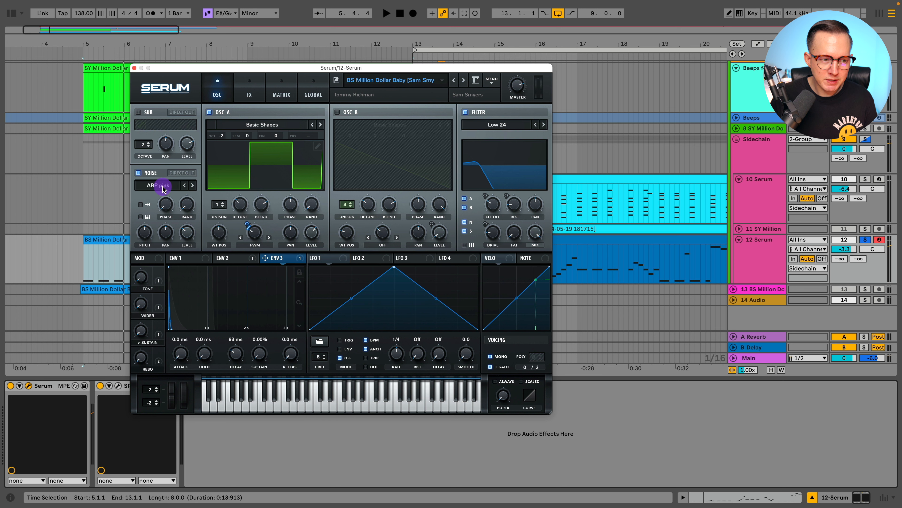
Step: Review Serum's Hyper/Dimension and EQ effects, return to the oscillators and close the synth's window
click(250, 94)
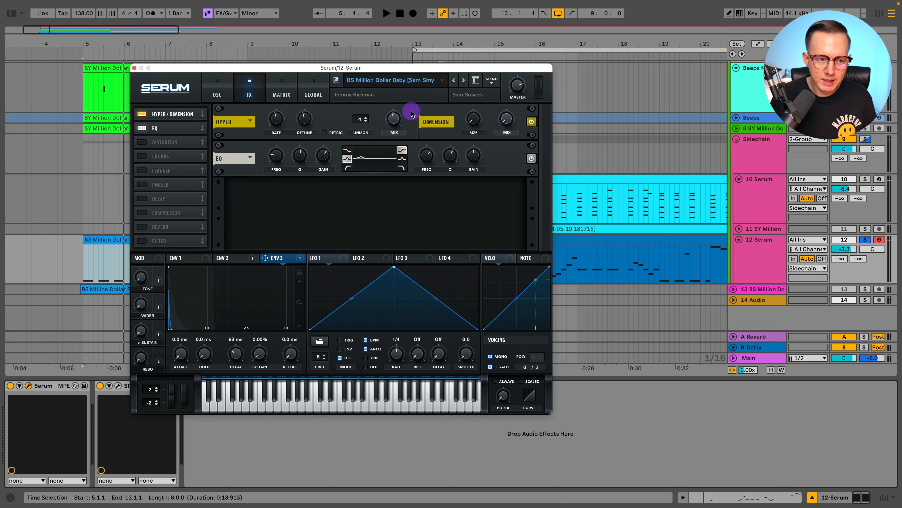
click(222, 97)
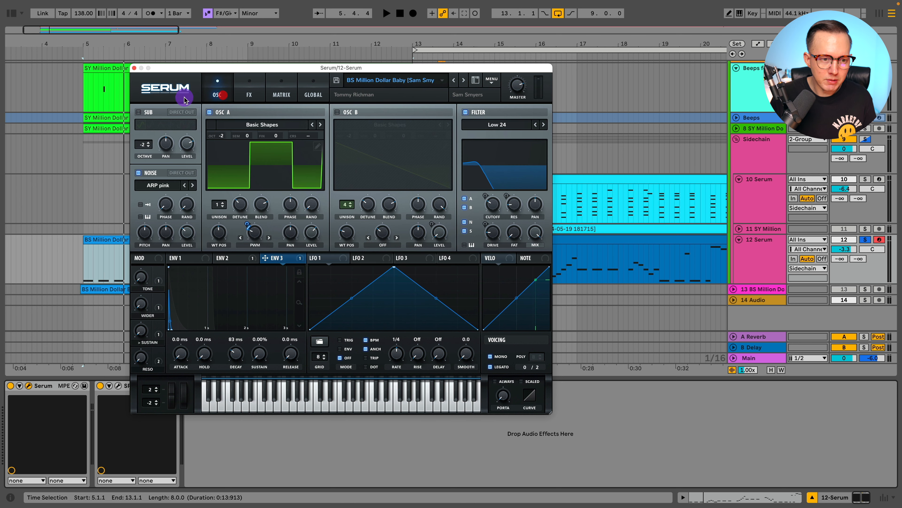
click(135, 68)
Step: Duplicate the 12 Serum track and solo the copy instead of the original
click(766, 243)
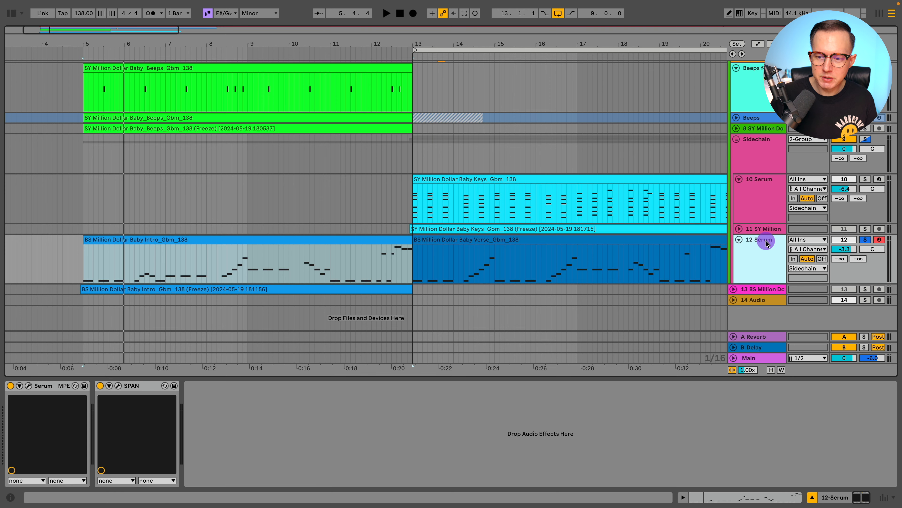
key(ctrl+d)
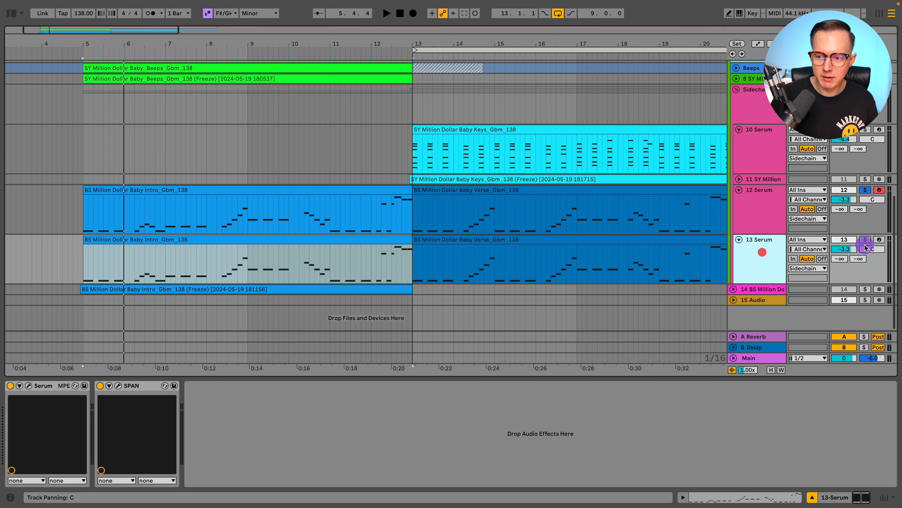
click(765, 247)
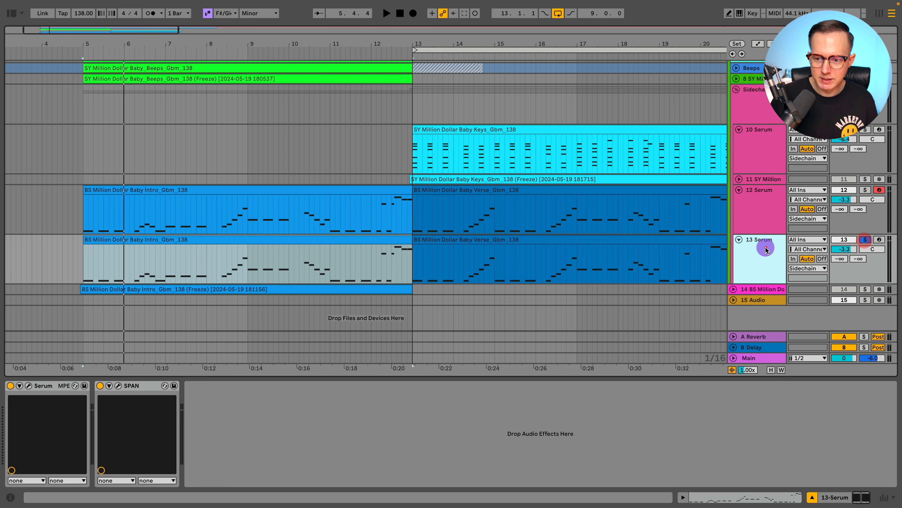
Step: Arm the duplicated track for recording and reset its Serum to the Init preset
click(42, 379)
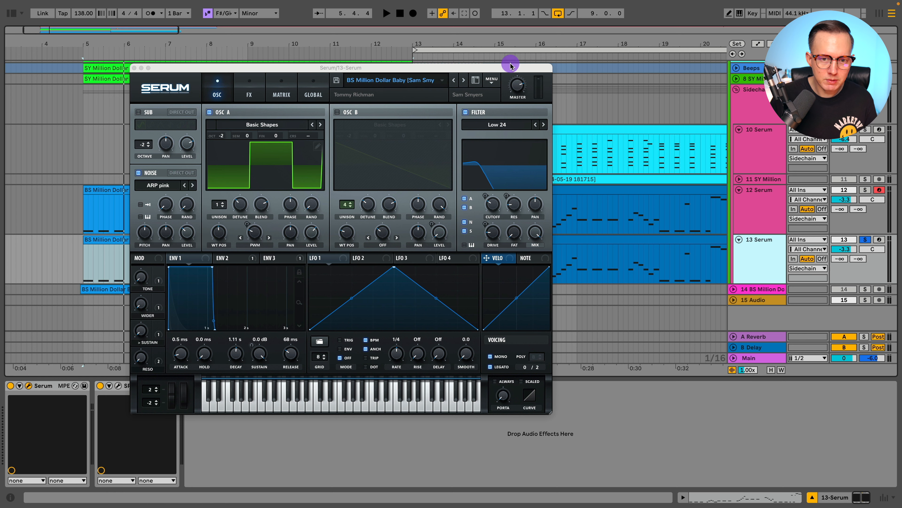
click(879, 240)
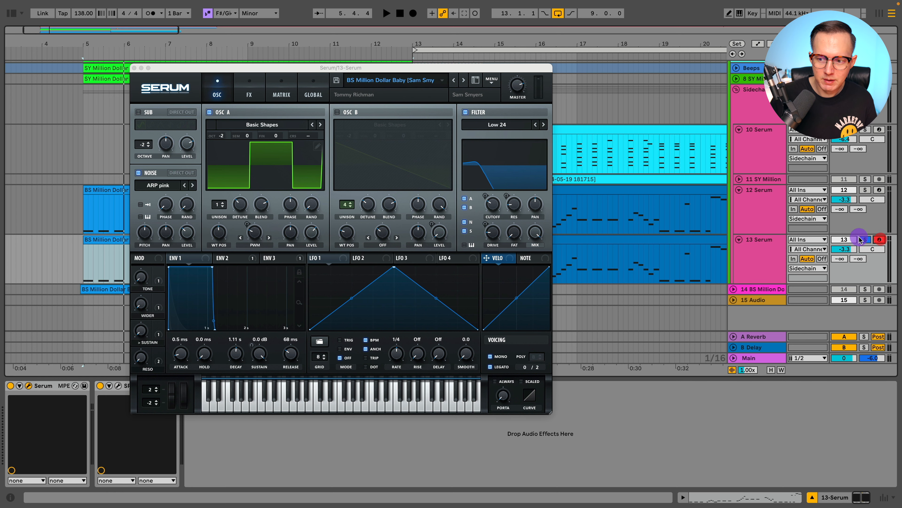
click(492, 80)
click(336, 57)
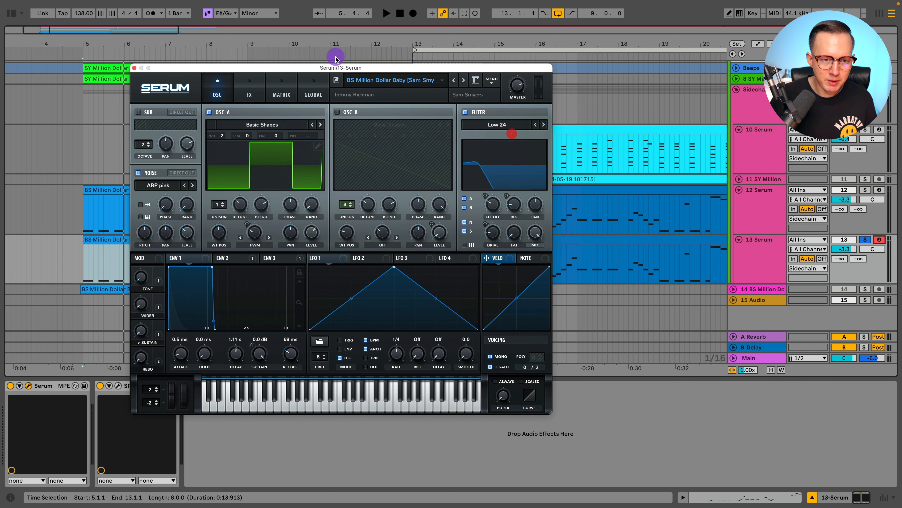
drag(343, 66, 352, 55)
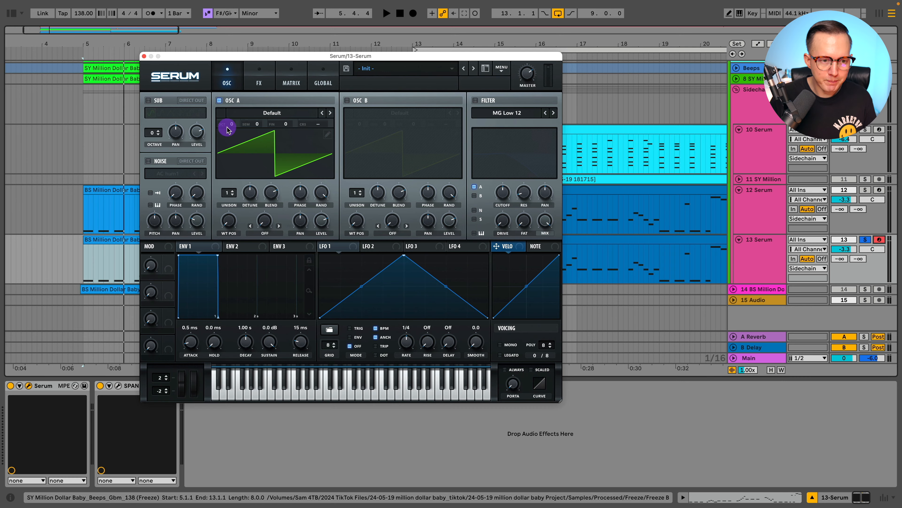
Step: Set oscillator A to octave -2 and load the Analog Basic Shapes wavetable at its square-wave position
drag(227, 130, 236, 157)
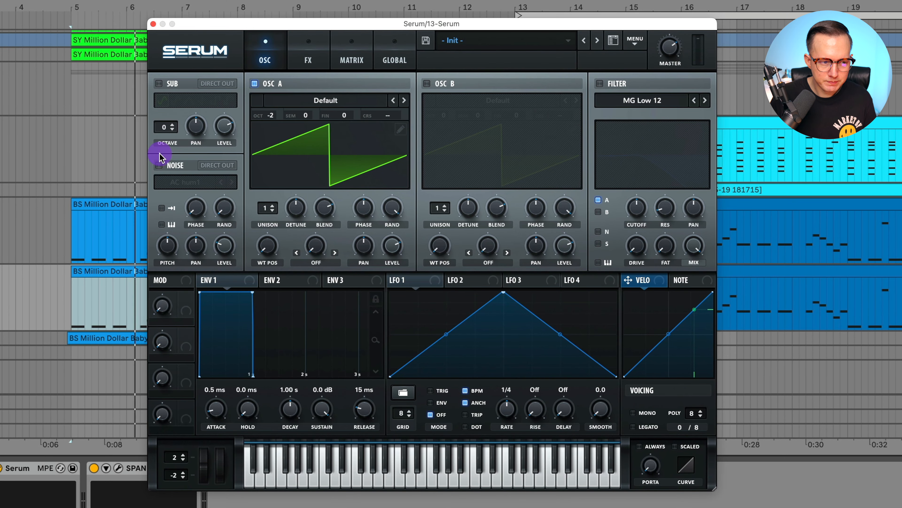
click(326, 101)
mouse_move(322, 135)
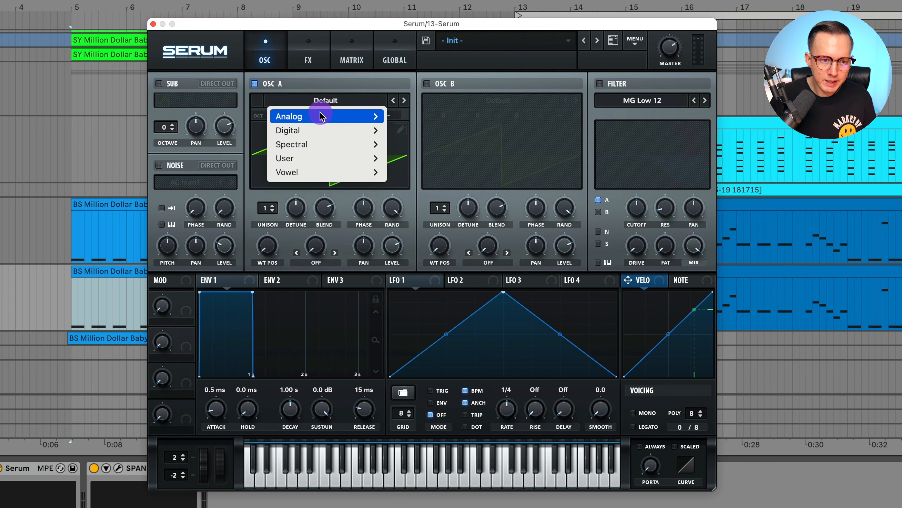
mouse_move(323, 116)
click(437, 116)
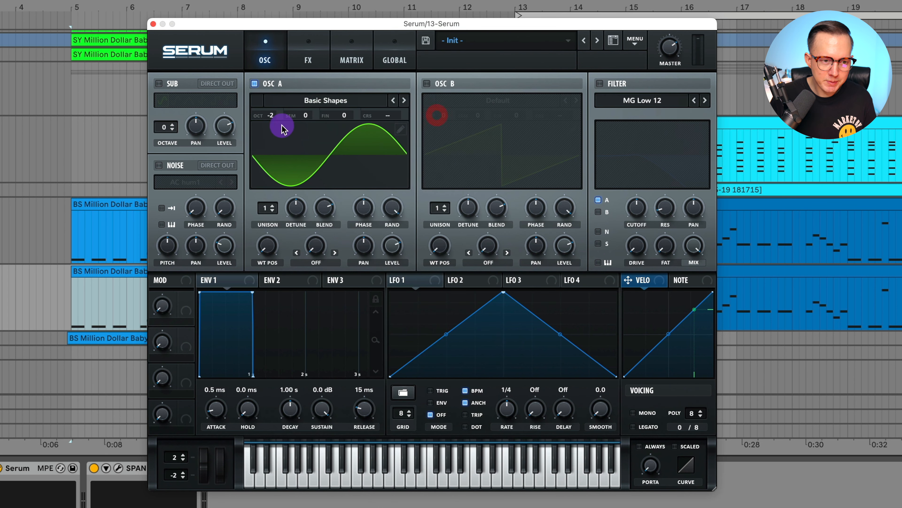
drag(268, 258, 283, 196)
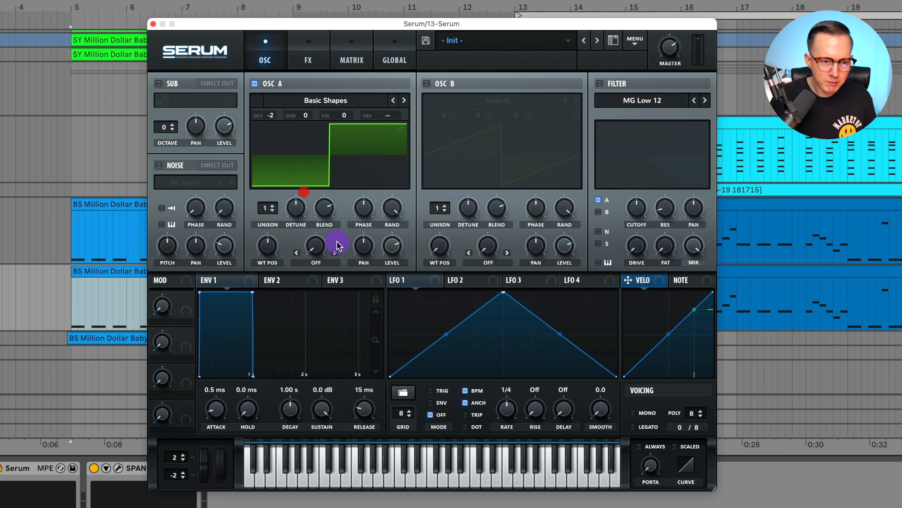
Step: Apply PWM as oscillator A's warp mode and set the warp amount to 75%
click(315, 261)
click(330, 349)
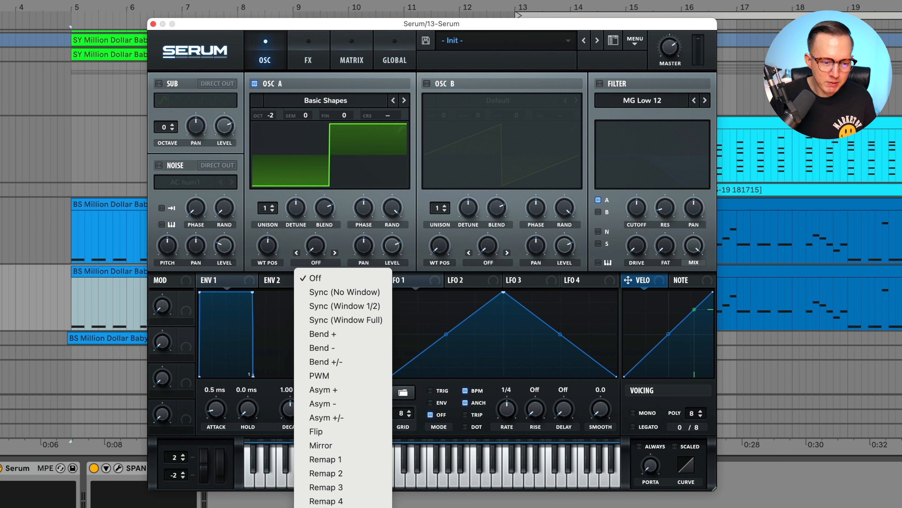
click(365, 375)
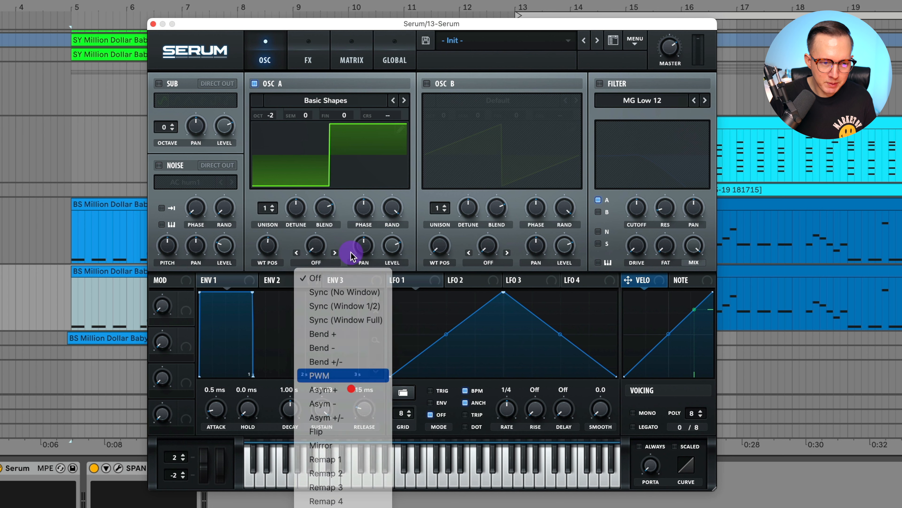
drag(316, 247, 325, 219)
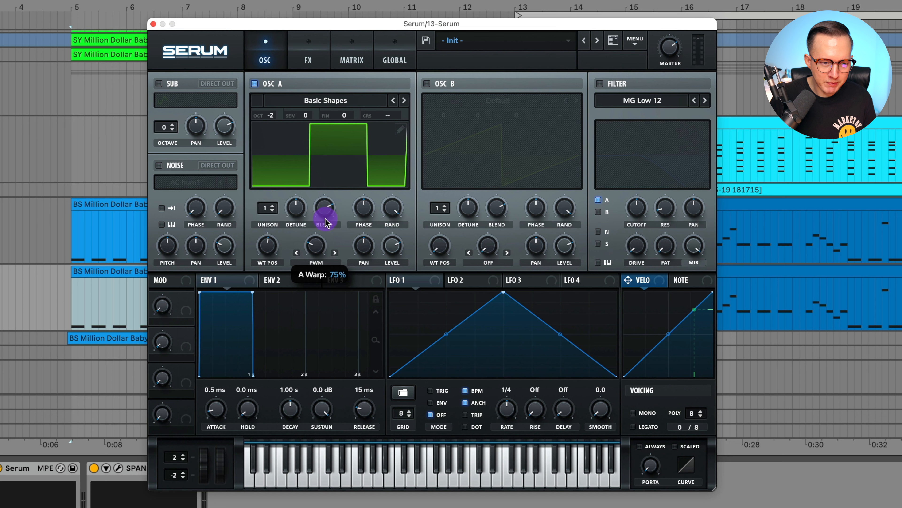
Step: Turn oscillator A's random phase fully down, and enable the noise oscillator with the Analog ARP white sample
key(space)
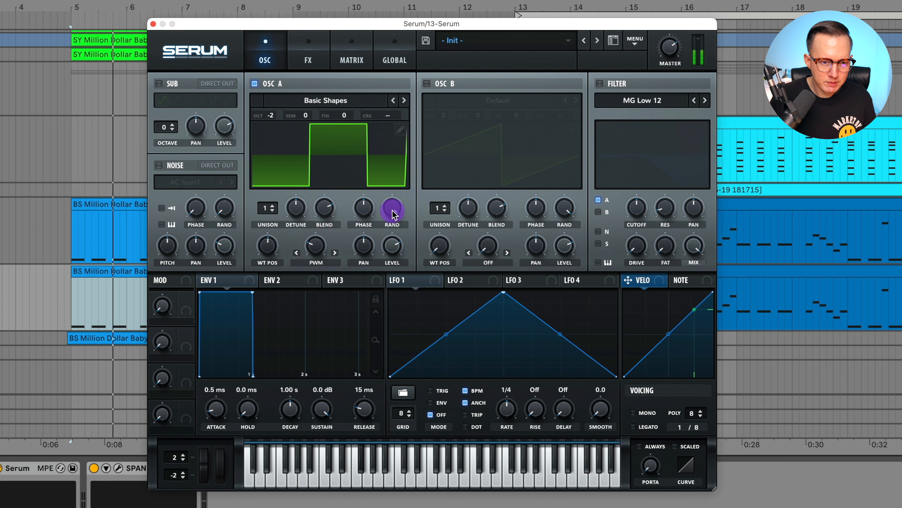
drag(394, 213, 428, 421)
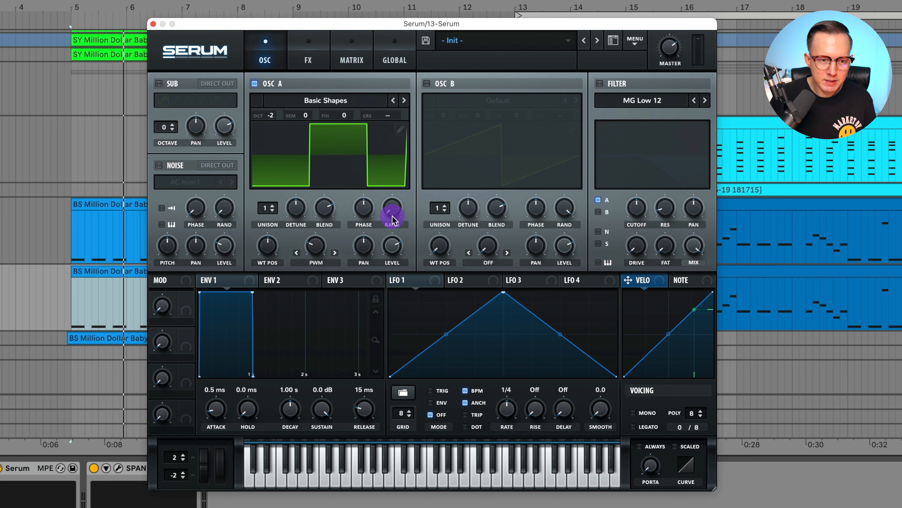
click(159, 165)
click(182, 182)
mouse_move(191, 214)
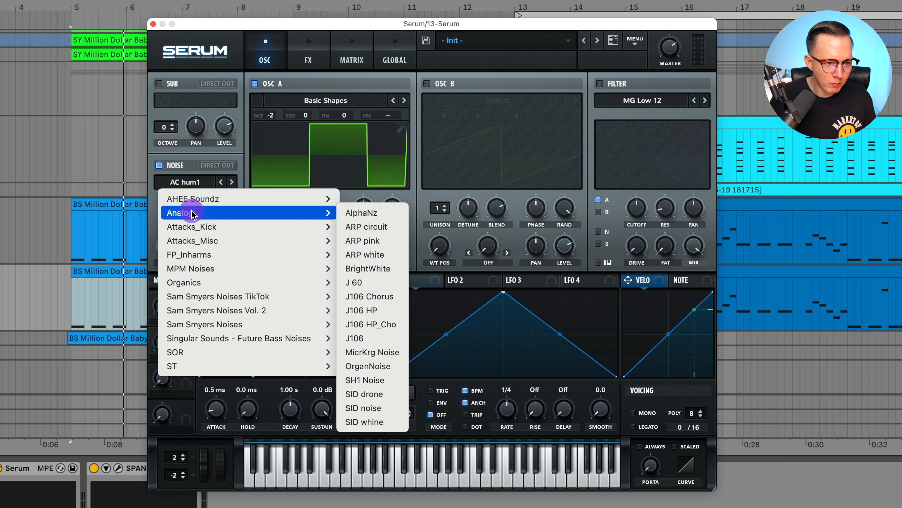
click(385, 257)
Step: Check the noise level in the original bass track's Serum and adjust the new patch's noise level accordingly
click(769, 244)
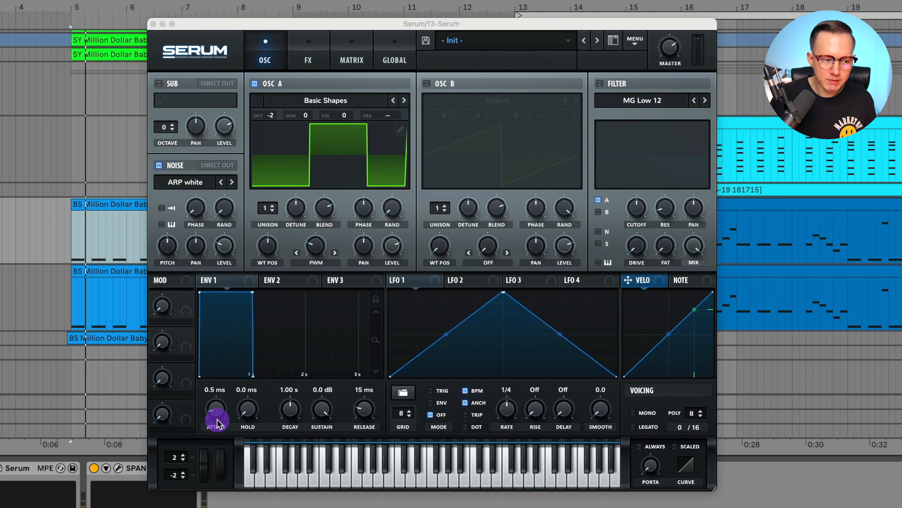
click(1, 469)
drag(318, 37, 695, 36)
click(517, 35)
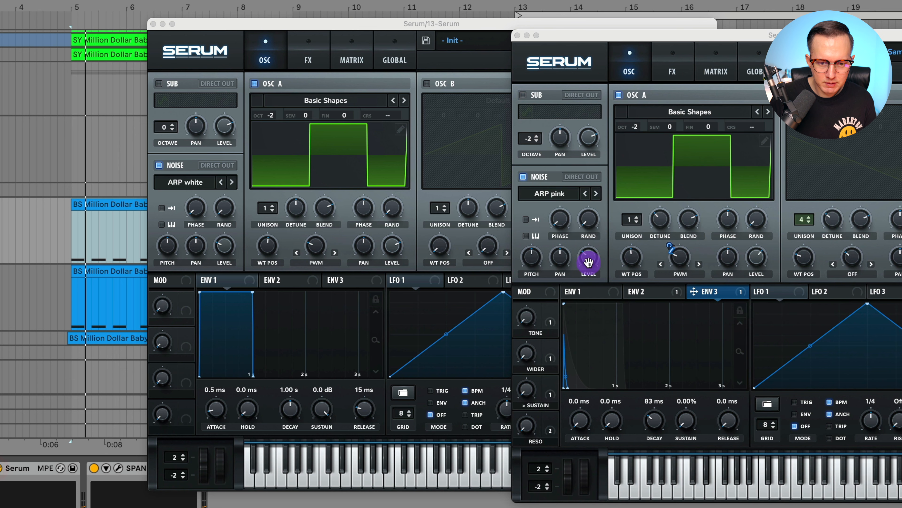
click(589, 258)
click(517, 36)
click(223, 245)
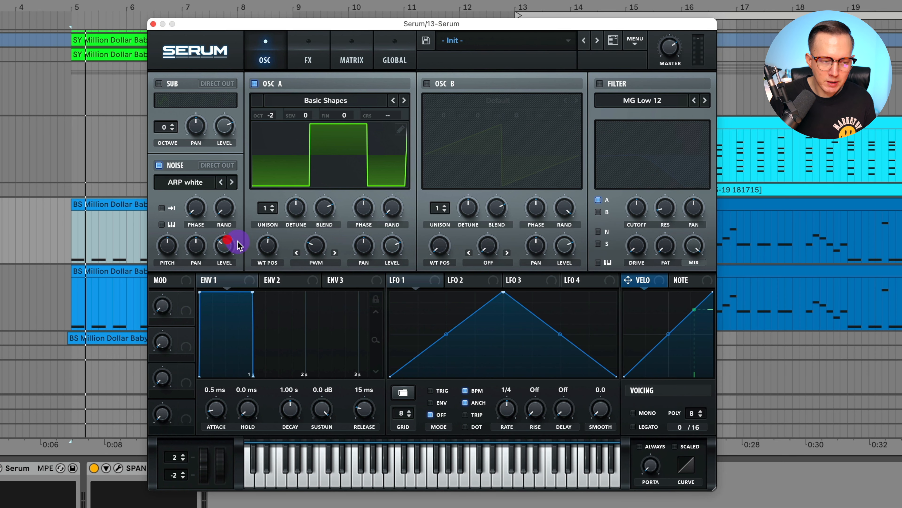
Step: Play the bass and set Envelope 1's release to 60 ms
key(space)
click(235, 283)
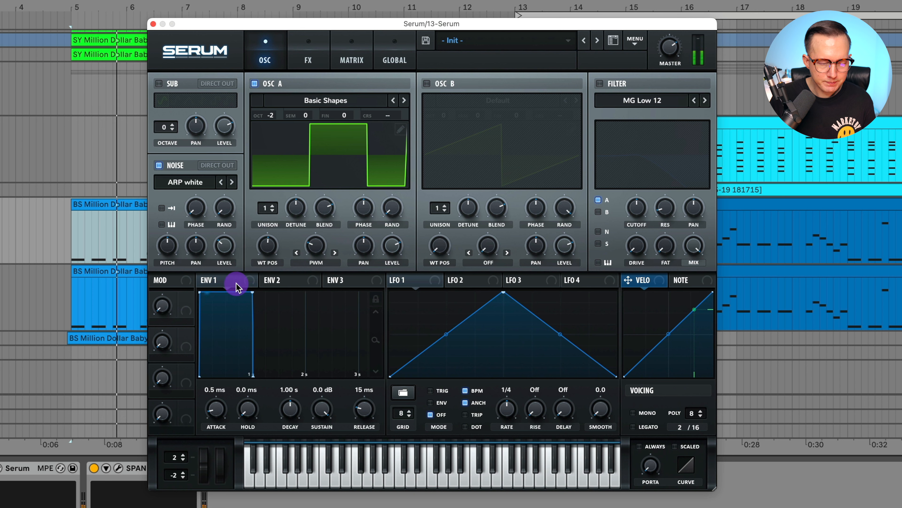
drag(368, 410, 363, 406)
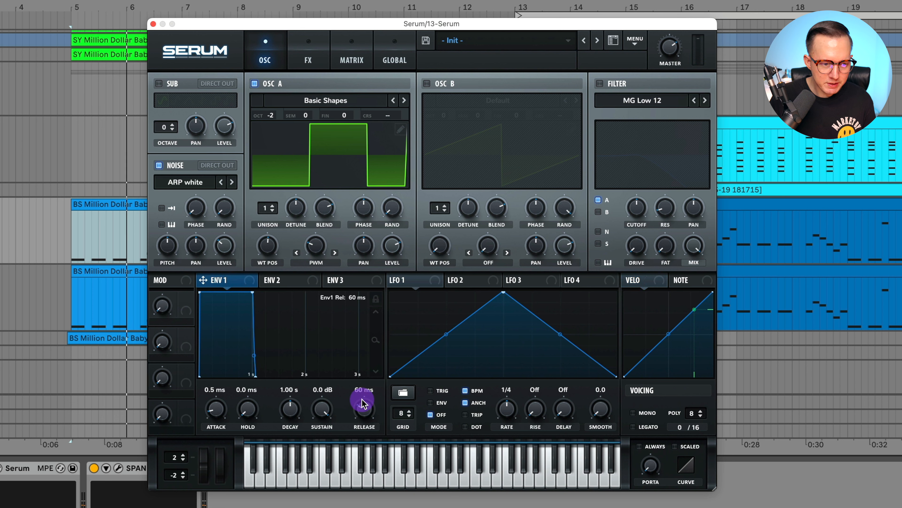
Step: Shape Envelope 3 with 0 ms attack, 84 ms decay, 0% sustain and 0 ms release
click(282, 281)
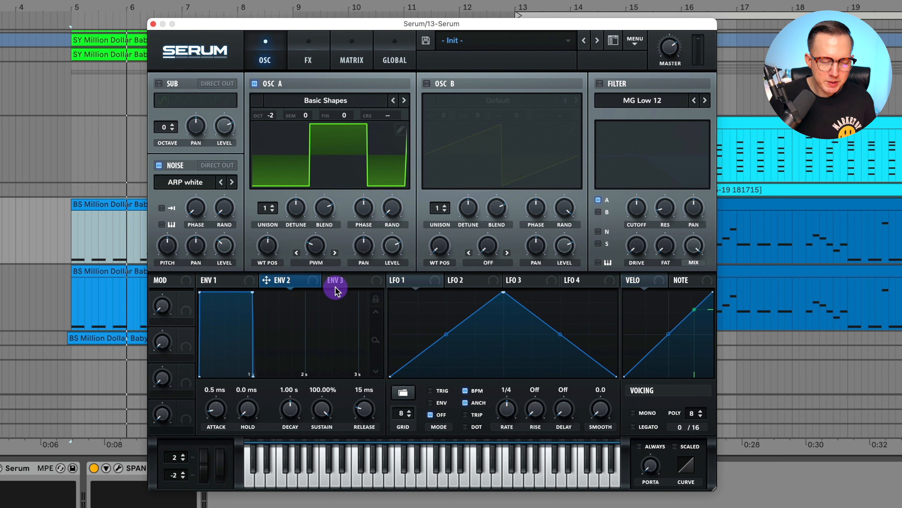
click(343, 281)
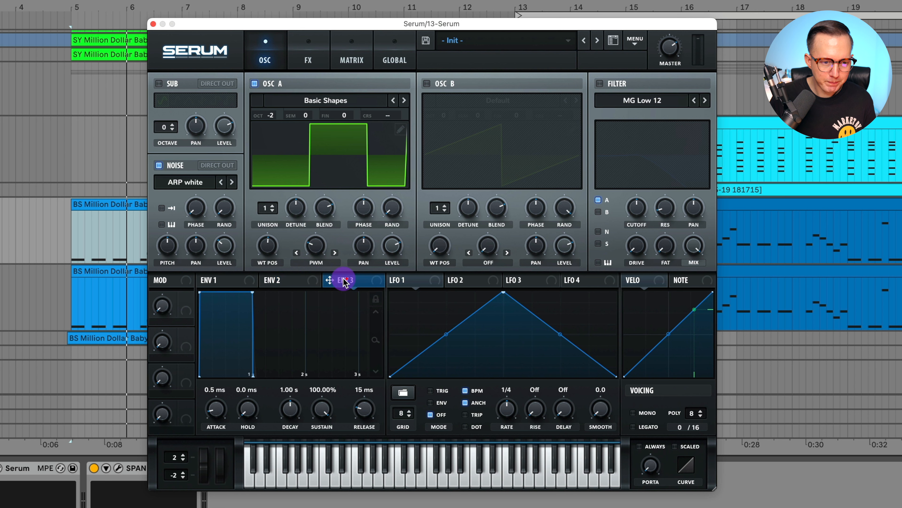
drag(252, 292, 203, 401)
drag(367, 409, 364, 458)
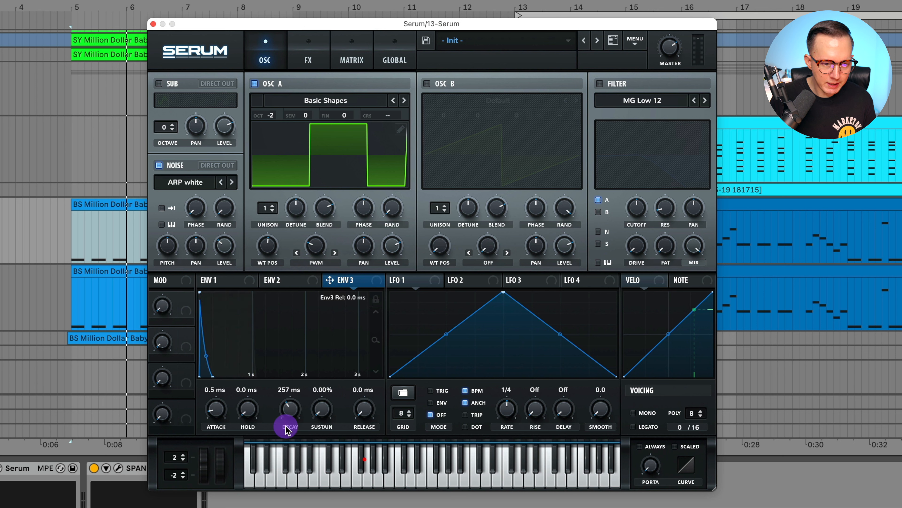
drag(239, 418, 226, 455)
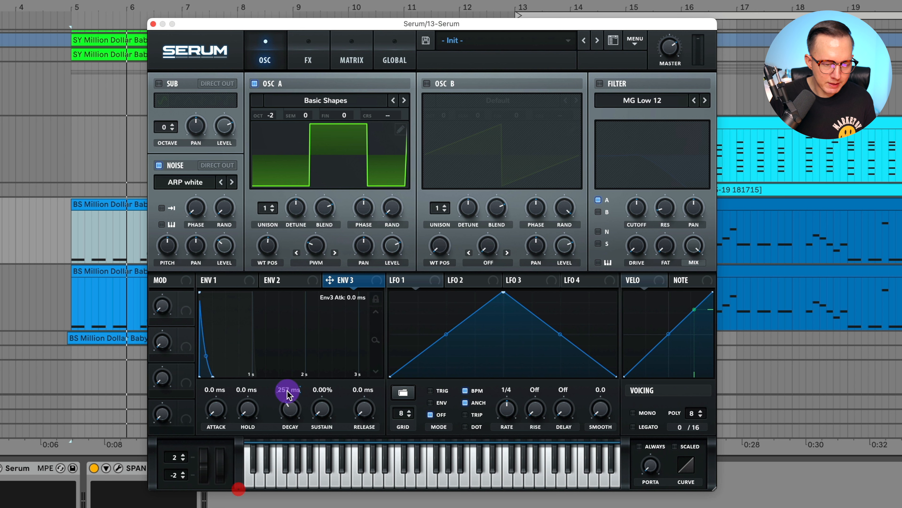
drag(290, 409, 295, 419)
Step: Assign Envelope 3 to oscillator A's PWM warp with a small modulation depth, keeping the noise oscillator switched off
mouse_move(294, 283)
mouse_down()
mouse_move(314, 252)
mouse_move(296, 284)
mouse_up()
click(362, 285)
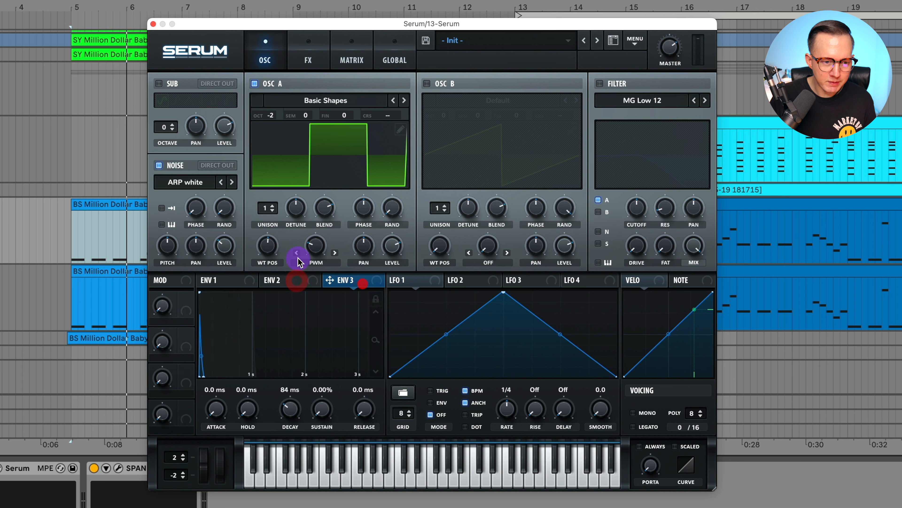
drag(350, 284, 312, 276)
click(159, 165)
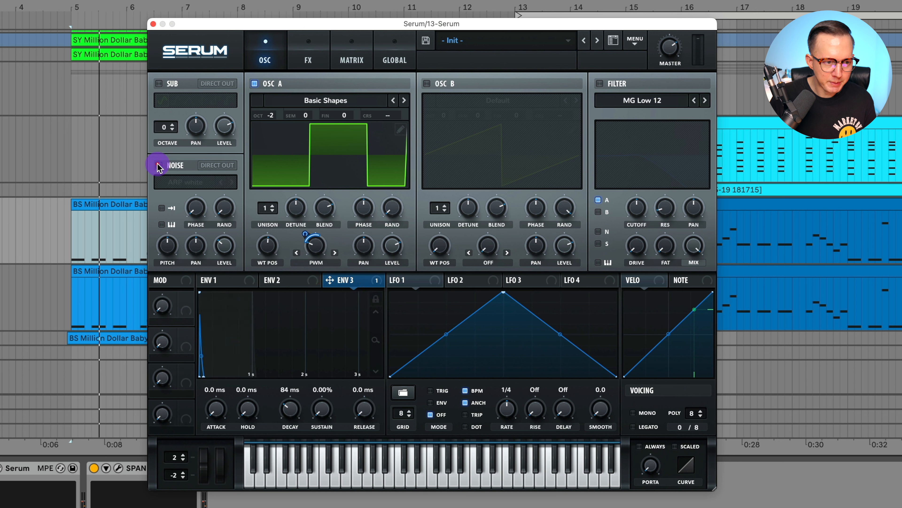
drag(305, 235, 309, 225)
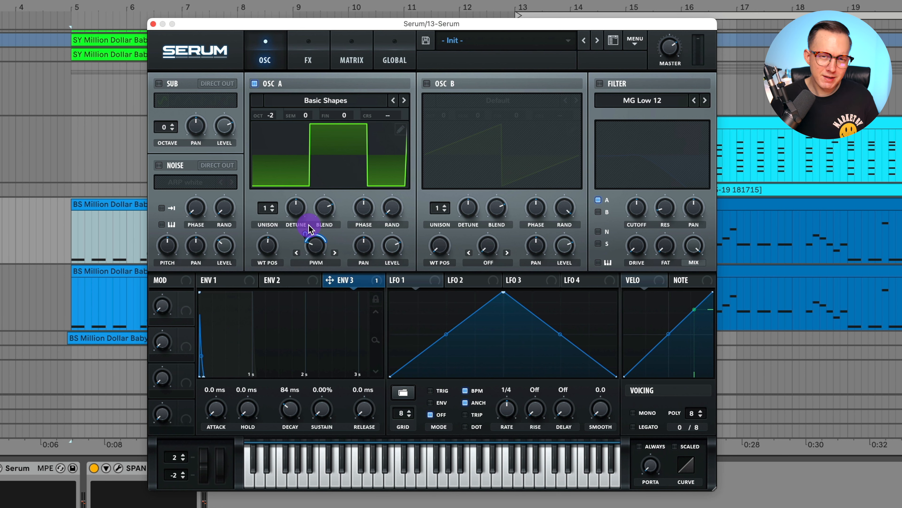
drag(307, 236, 305, 243)
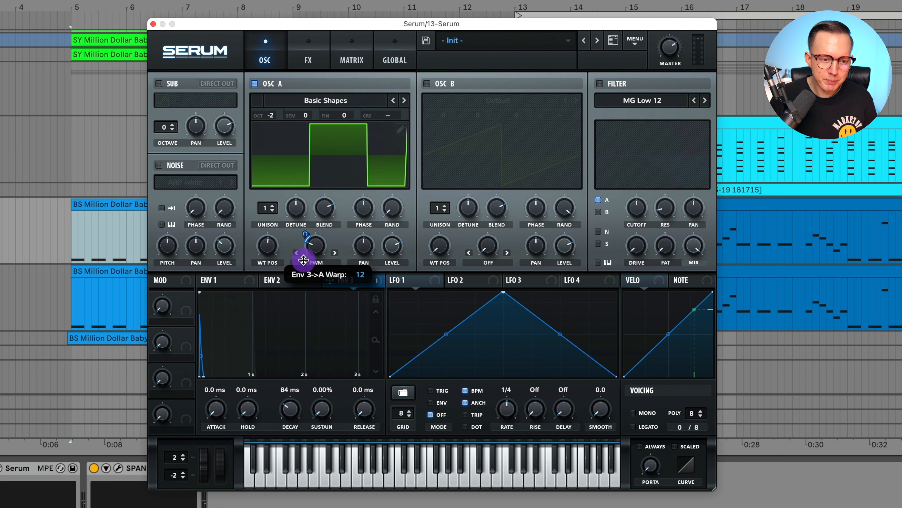
drag(304, 262, 305, 266)
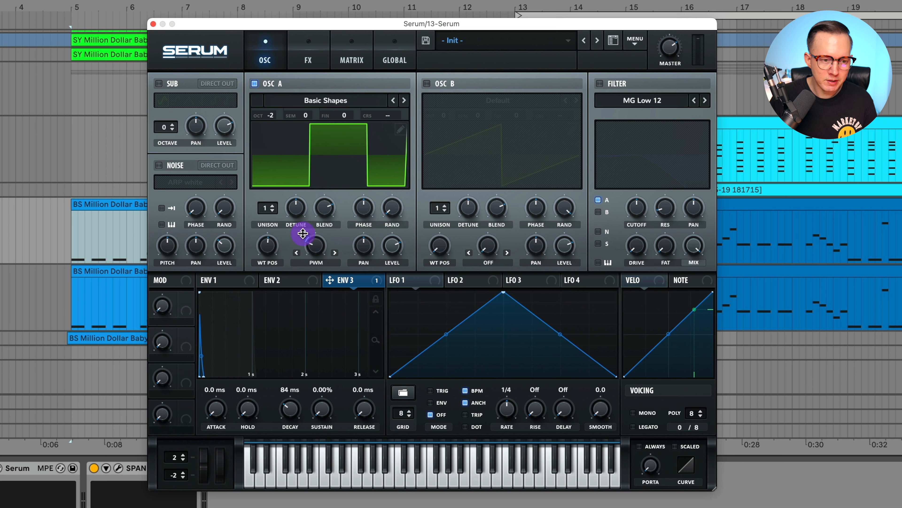
drag(303, 233, 305, 233)
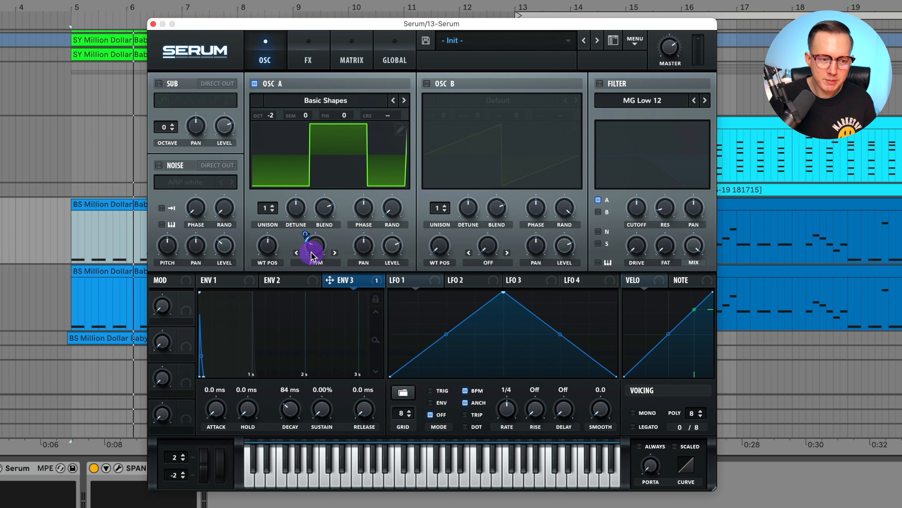
Step: Re-enable the noise oscillator and shape Envelope 2 with 0 ms attack, 527 ms decay, 0% sustain, 7.1 ms release and a steeper decay curve
key(space)
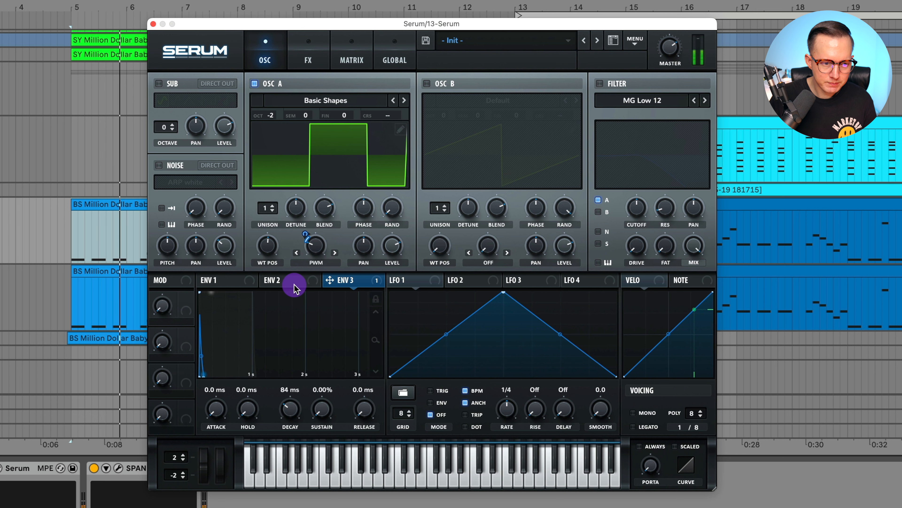
click(295, 284)
click(159, 165)
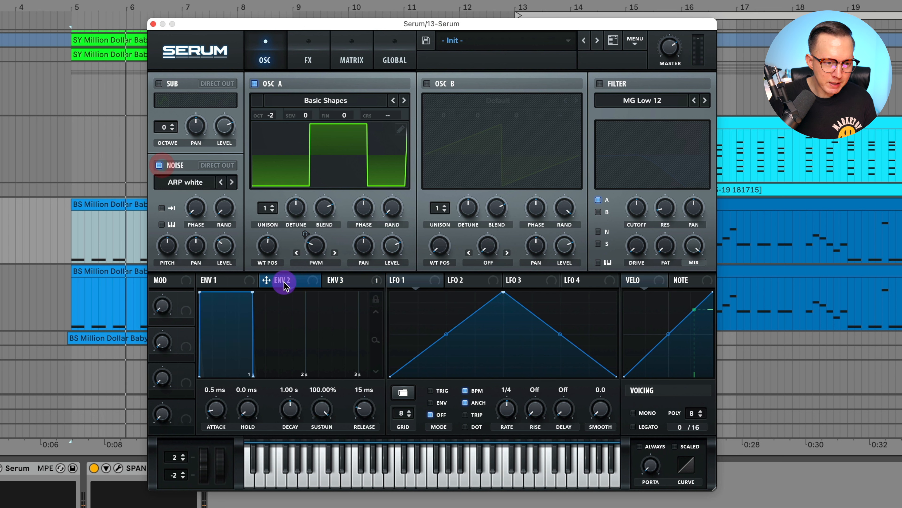
drag(252, 294, 216, 419)
drag(366, 412, 373, 385)
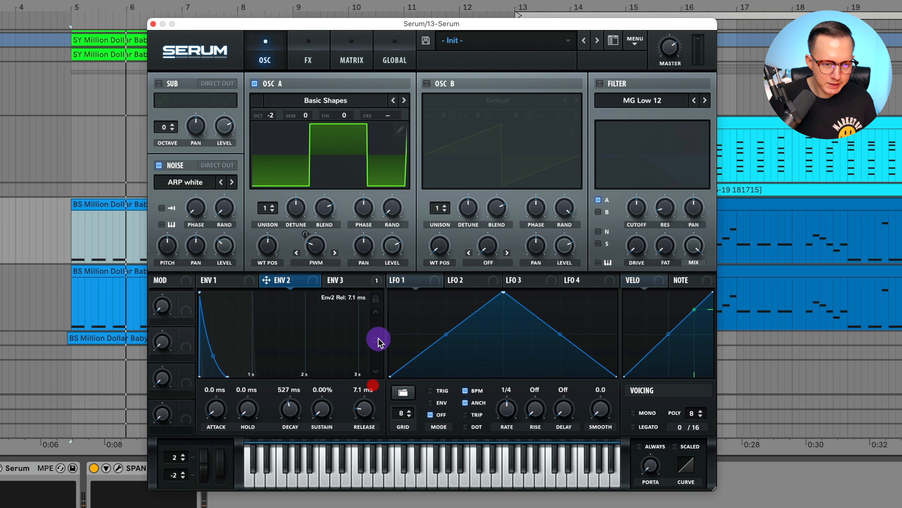
drag(377, 341, 368, 373)
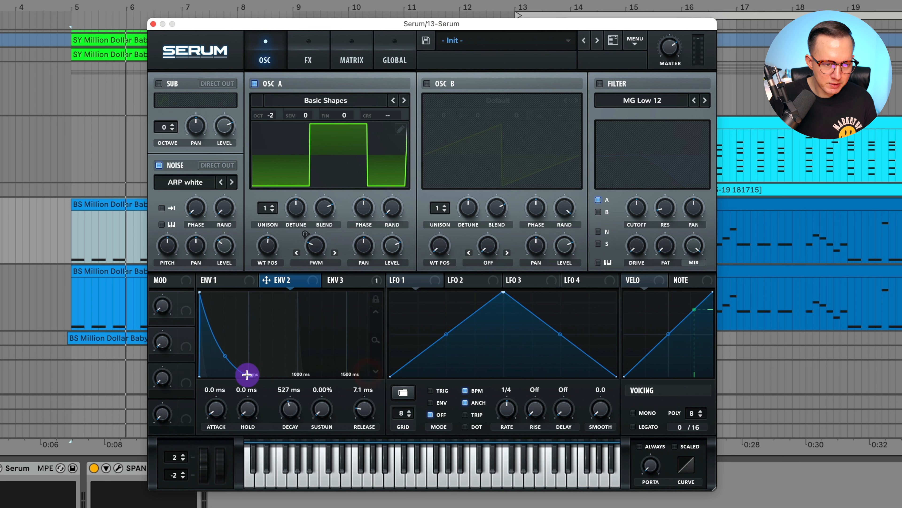
drag(223, 357, 223, 361)
drag(376, 344, 373, 363)
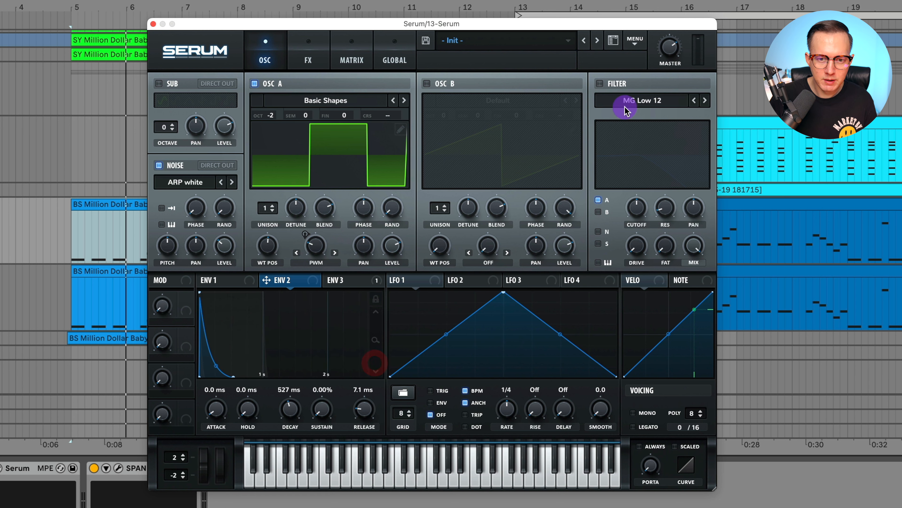
Step: Enable the filter with the Low 24 type and route the noise oscillator through it
click(600, 84)
click(655, 100)
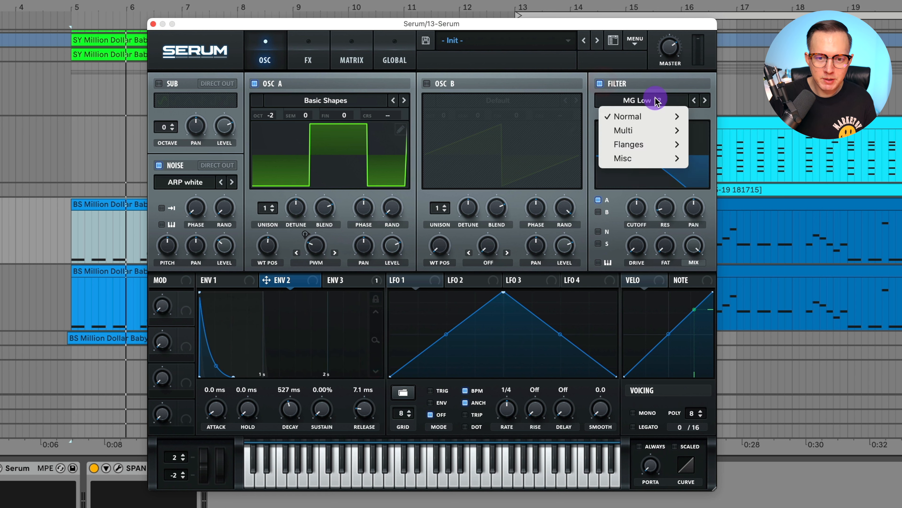
mouse_move(675, 118)
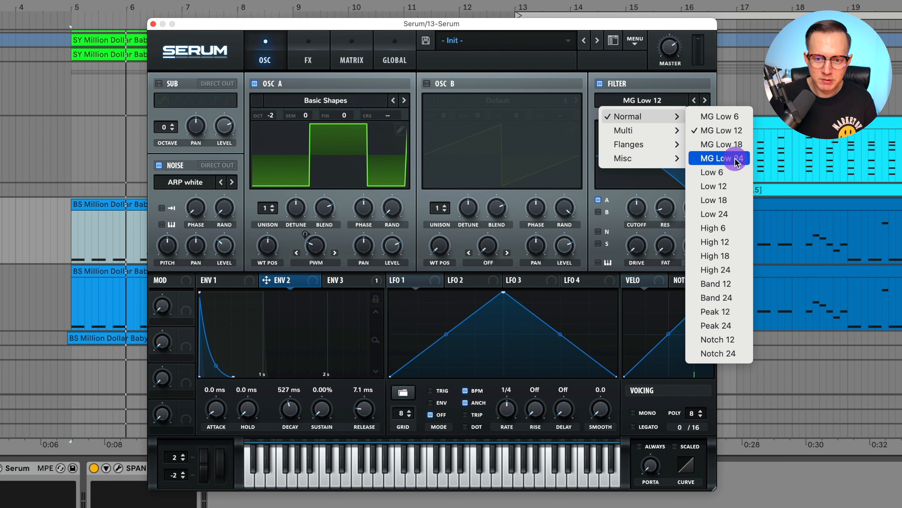
click(738, 220)
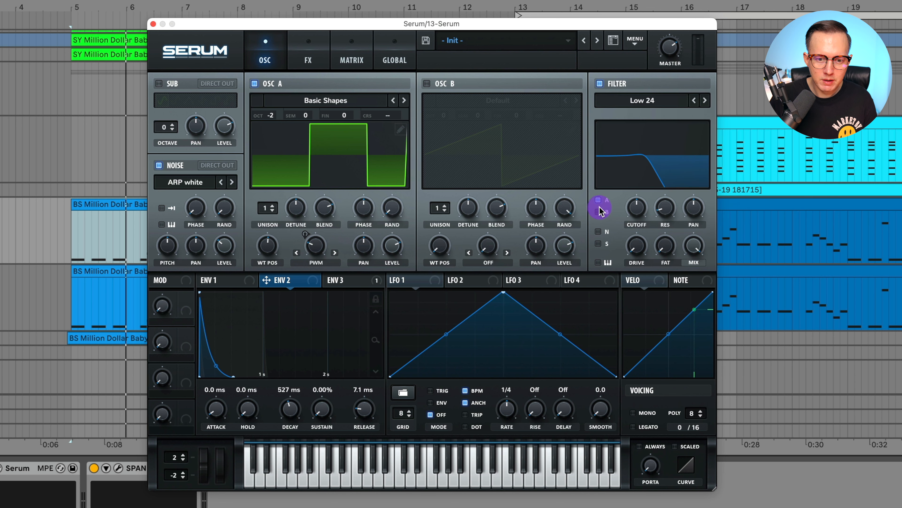
click(599, 232)
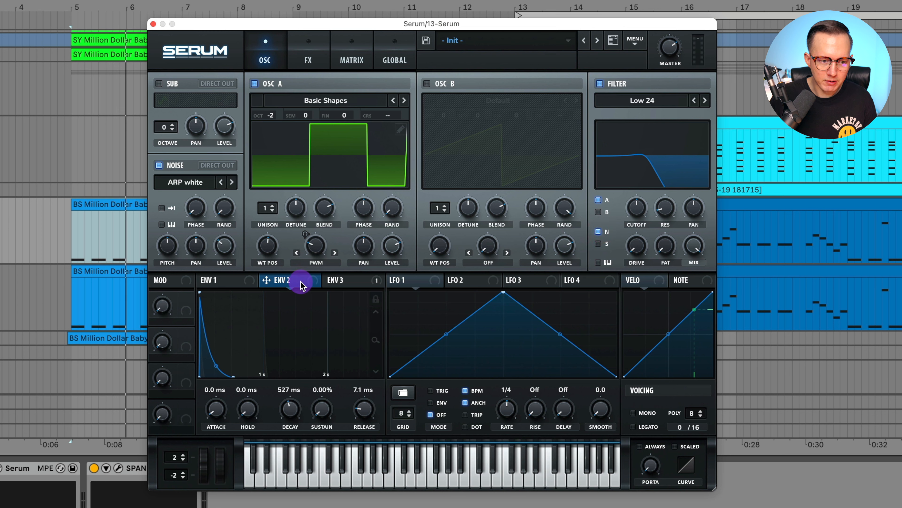
Step: Modulate the filter cutoff with Envelope 2 from a lowered cutoff point, and reduce the filter resonance
mouse_move(339, 284)
mouse_down()
mouse_move(641, 209)
mouse_move(637, 237)
mouse_move(635, 230)
mouse_up()
drag(627, 202, 636, 237)
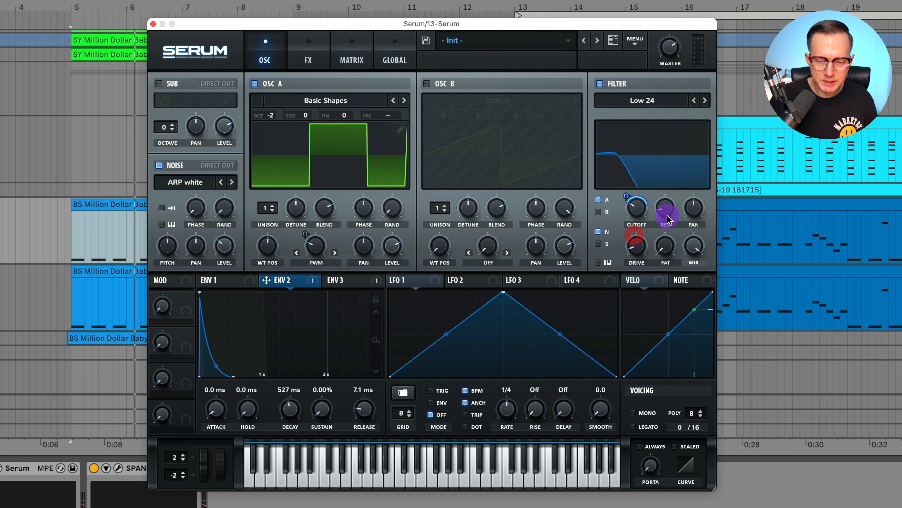
drag(664, 206, 665, 218)
click(626, 194)
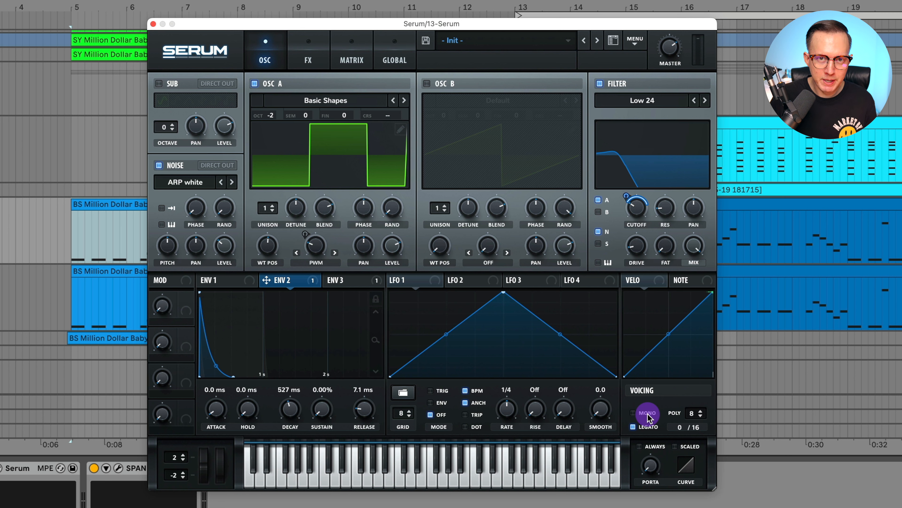
click(640, 225)
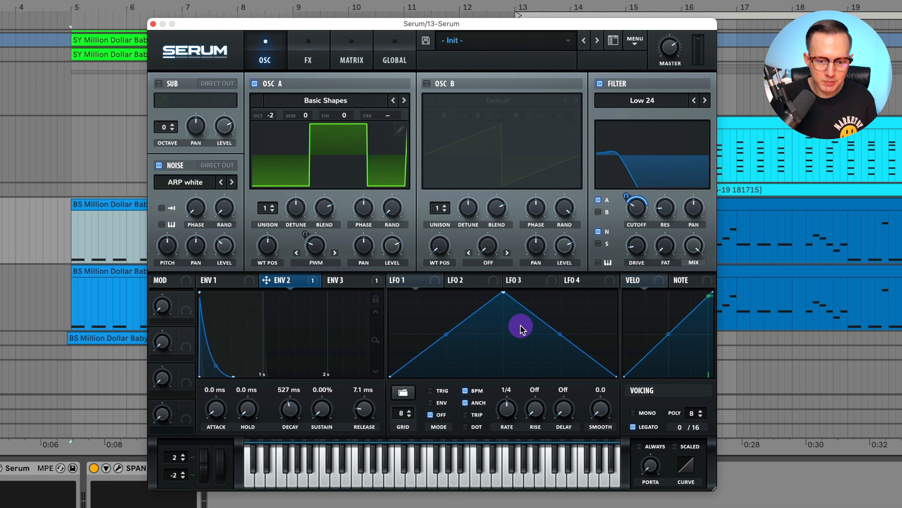
Step: Set the voicing to Mono with Legato and play back the bass
click(639, 412)
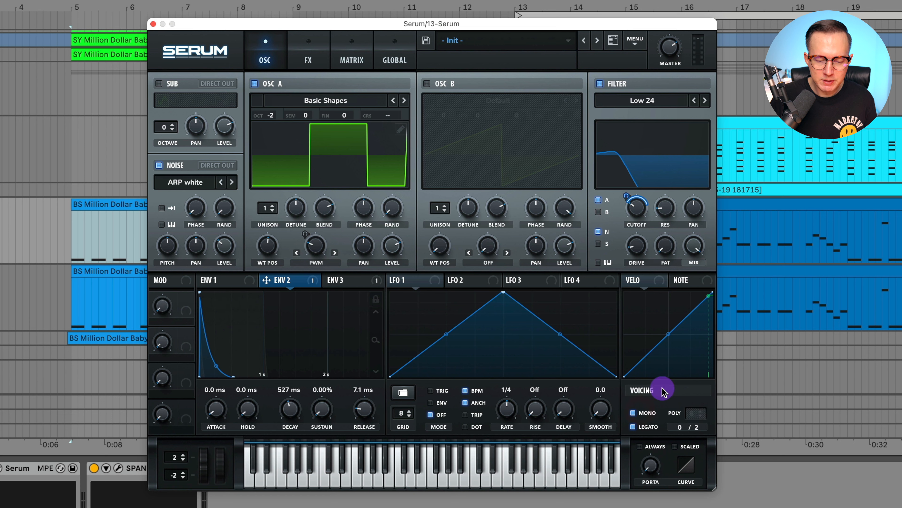
key(space)
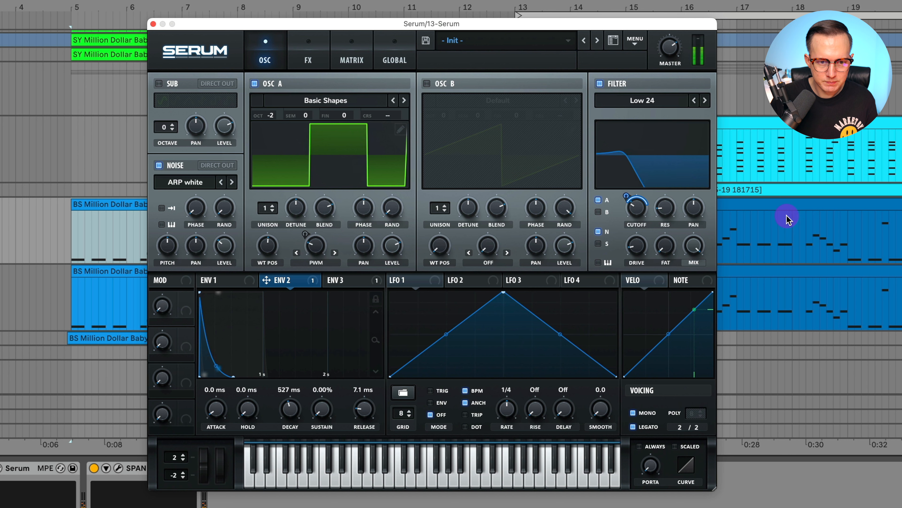
key(space)
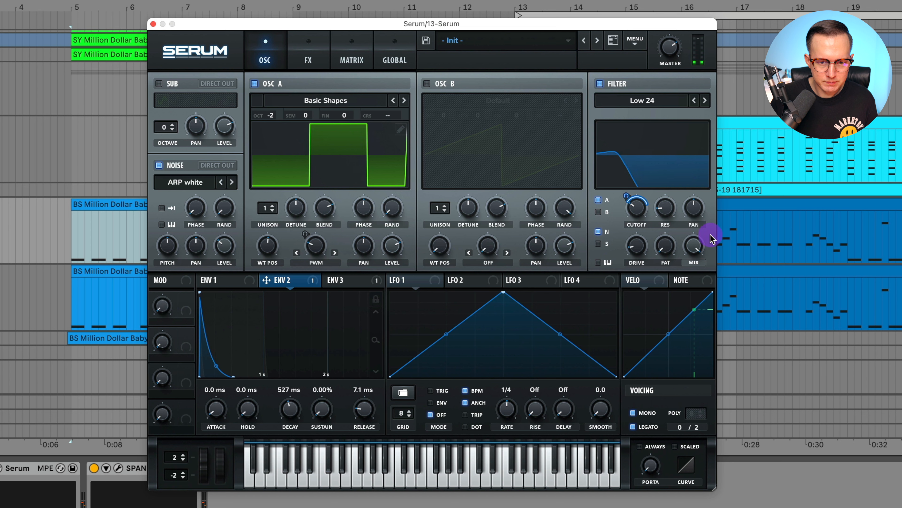
Step: Set oscillator A on the duplicated track to 4 unison voices with reduced detune and play the bass
click(858, 284)
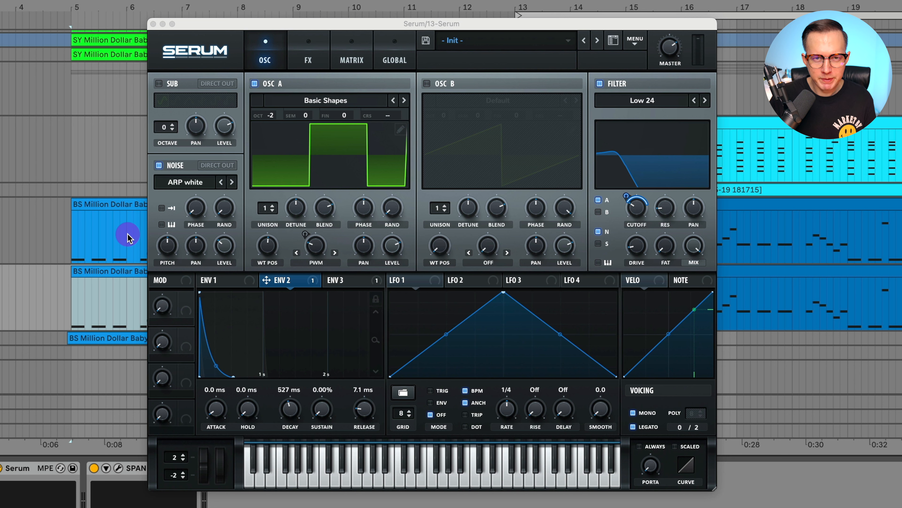
drag(272, 208, 298, 253)
key(space)
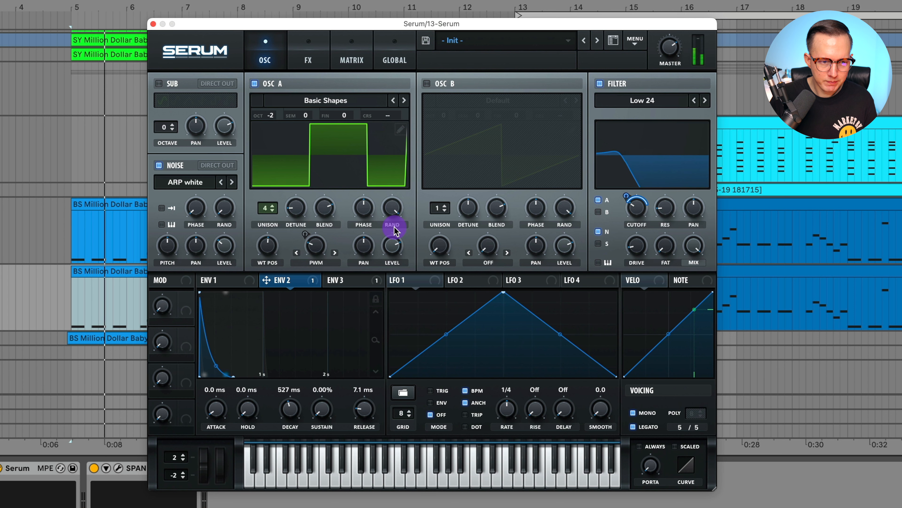
Step: Stop playback and set oscillator A on the duplicated bass track to 1 unison voice
key(space)
drag(397, 214, 401, 390)
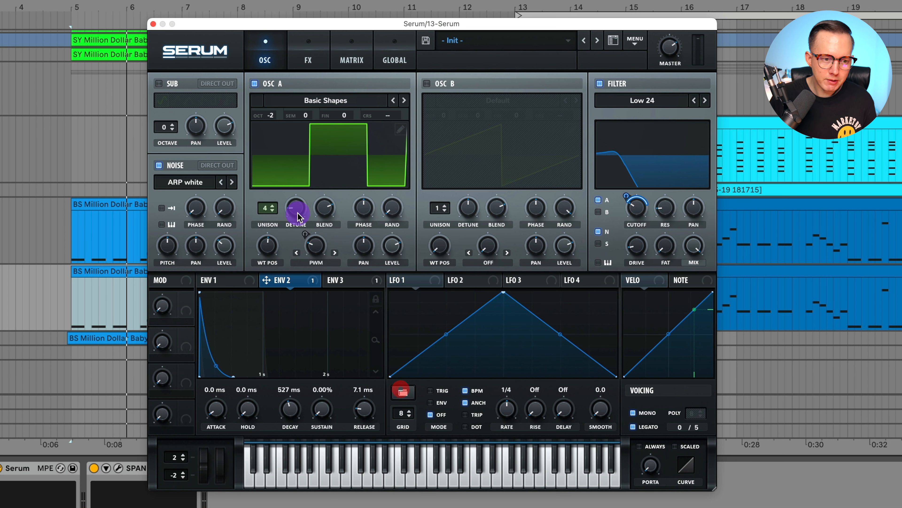
drag(297, 211, 265, 246)
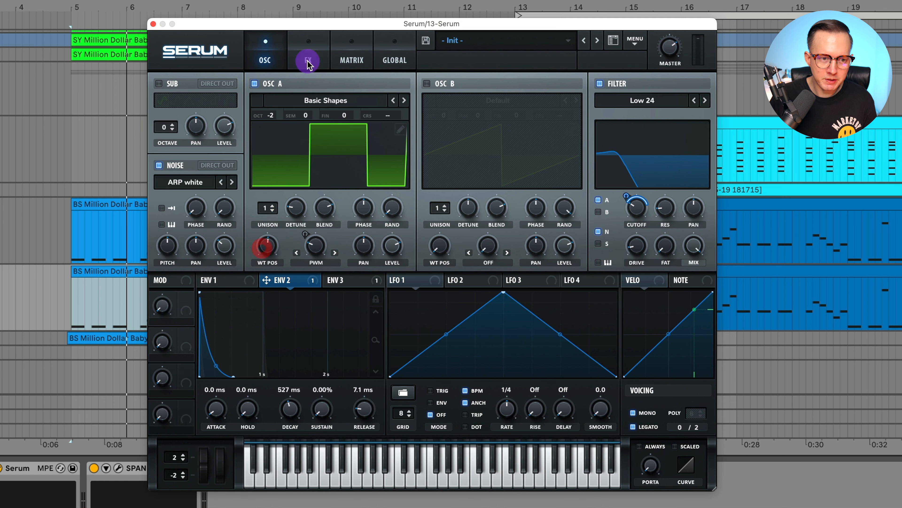
Step: Enable the Hyper/Dimension effect on the duplicated bass and adjust the Hyper detune and mix while listening
click(308, 60)
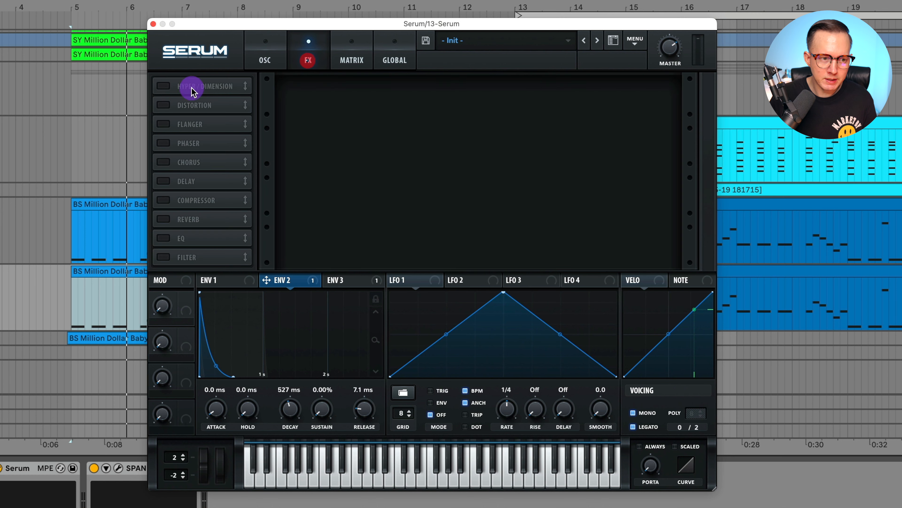
click(163, 86)
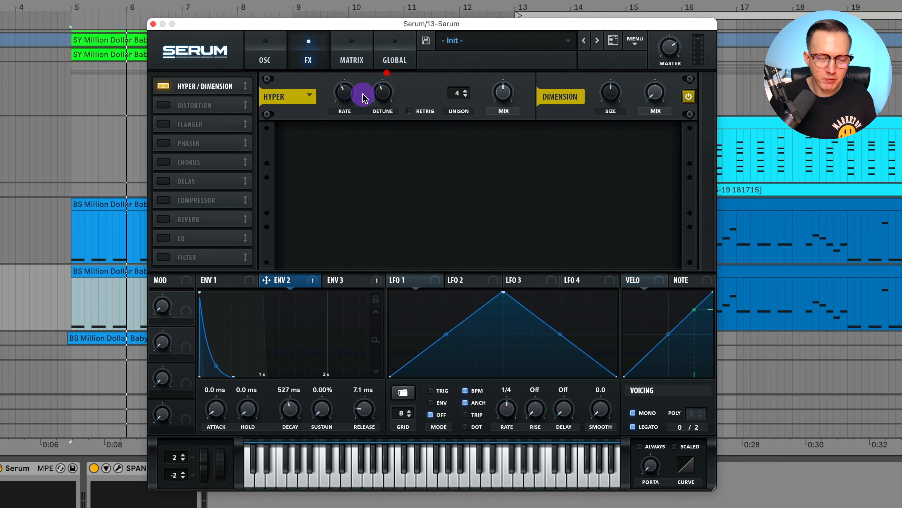
drag(349, 93, 390, 89)
drag(507, 91, 506, 97)
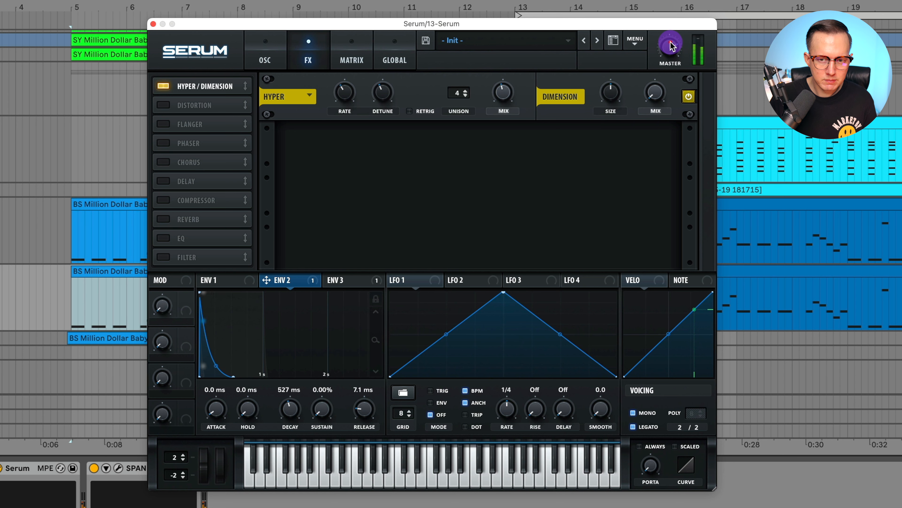
click(266, 55)
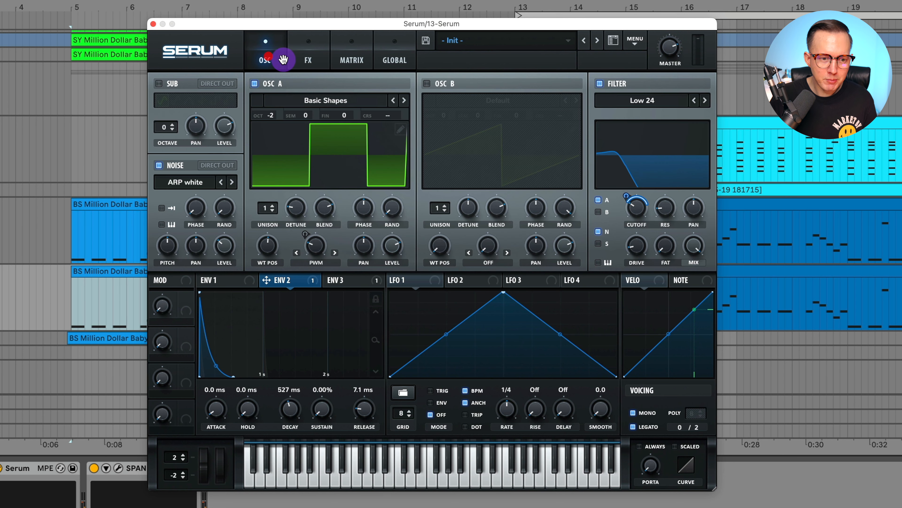
click(315, 54)
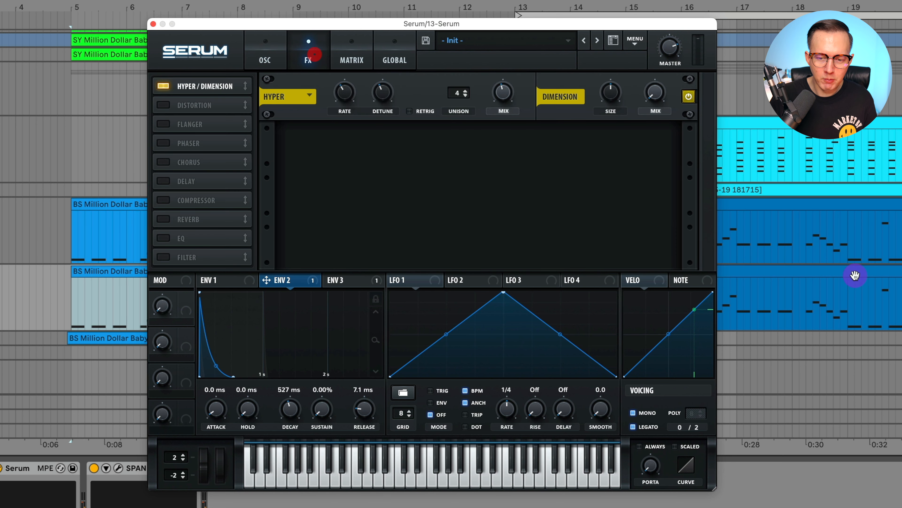
Step: Enable the EQ effect with a peak-shaped low band, adjust its gain, and place it directly after Hyper/Dimension
click(162, 238)
click(440, 145)
mouse_move(407, 144)
mouse_down()
mouse_move(413, 125)
mouse_move(376, 155)
mouse_move(385, 141)
mouse_move(412, 140)
mouse_up()
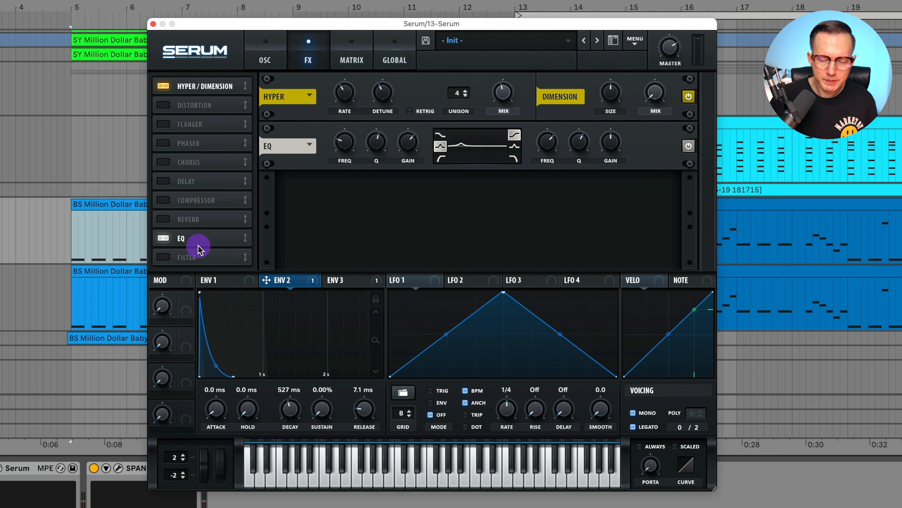
drag(198, 249, 198, 101)
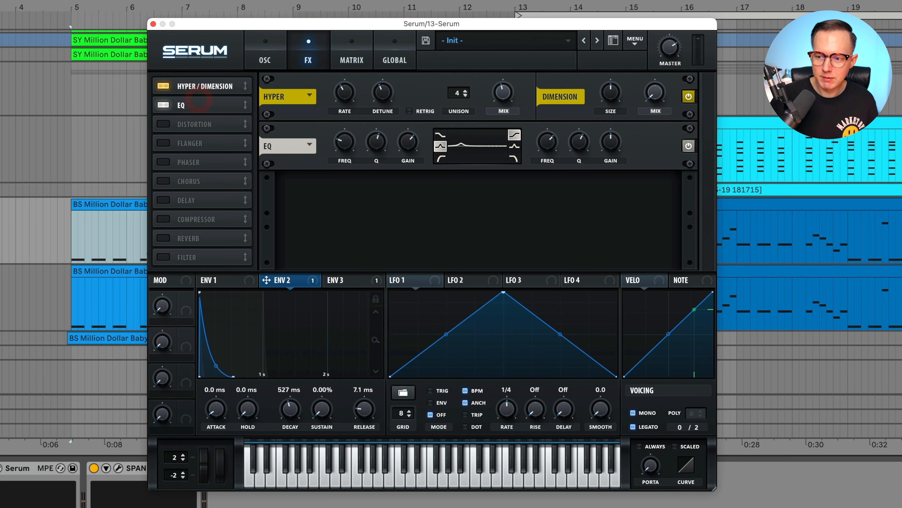
Step: Close the Serum window and compare the two bass tracks, 12 Serum and 13 Serum, by soloing them during playback
click(153, 23)
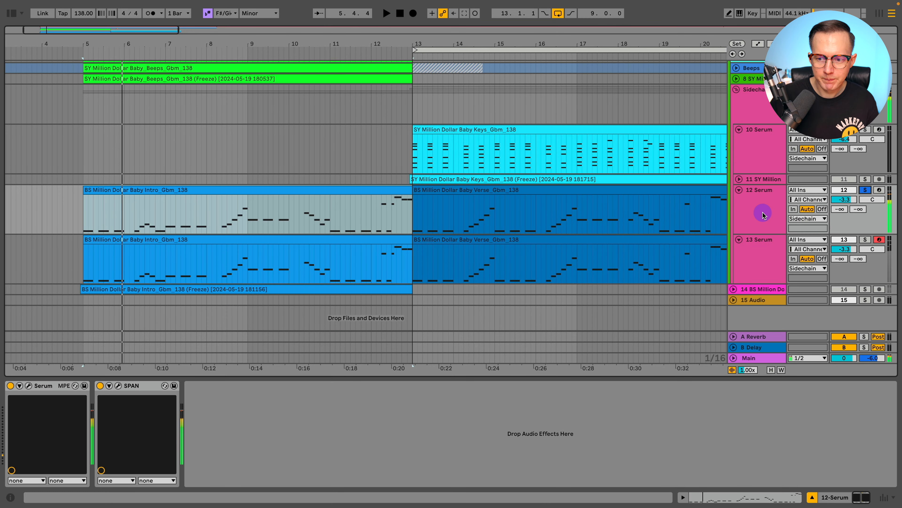
click(832, 220)
click(235, 260)
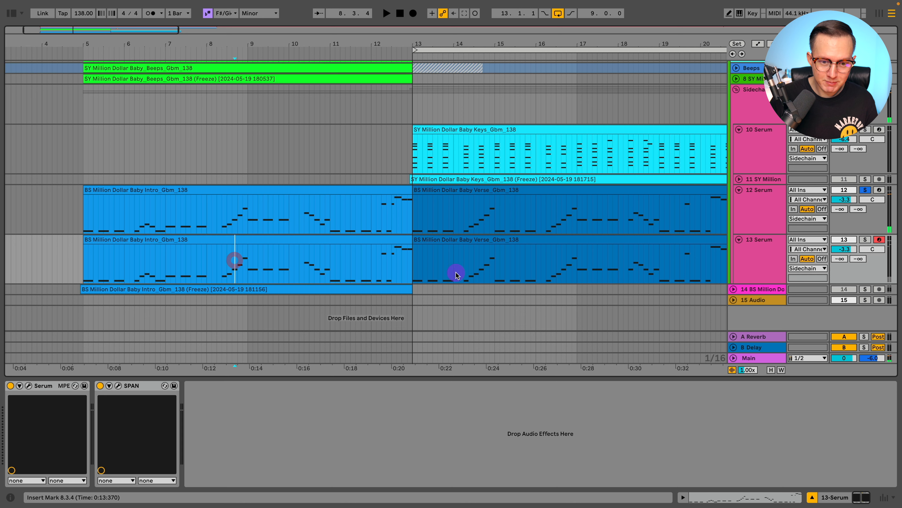
key(space)
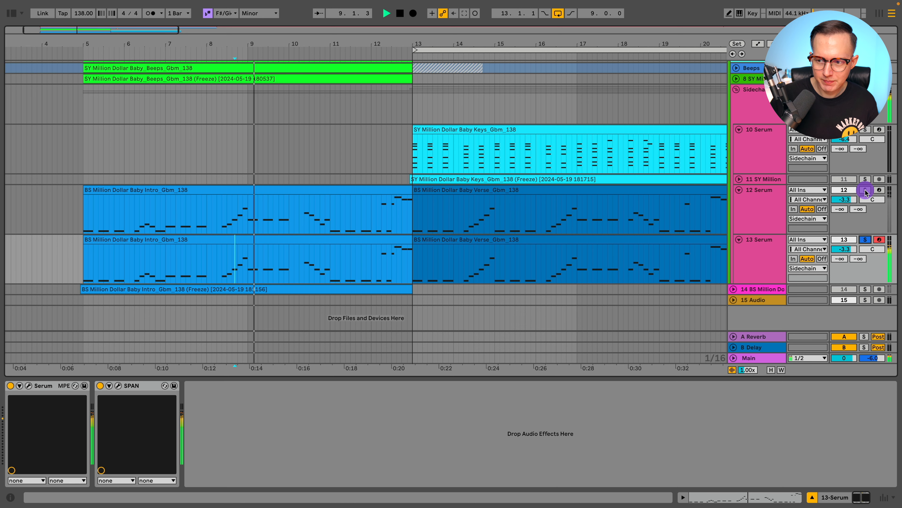
click(757, 212)
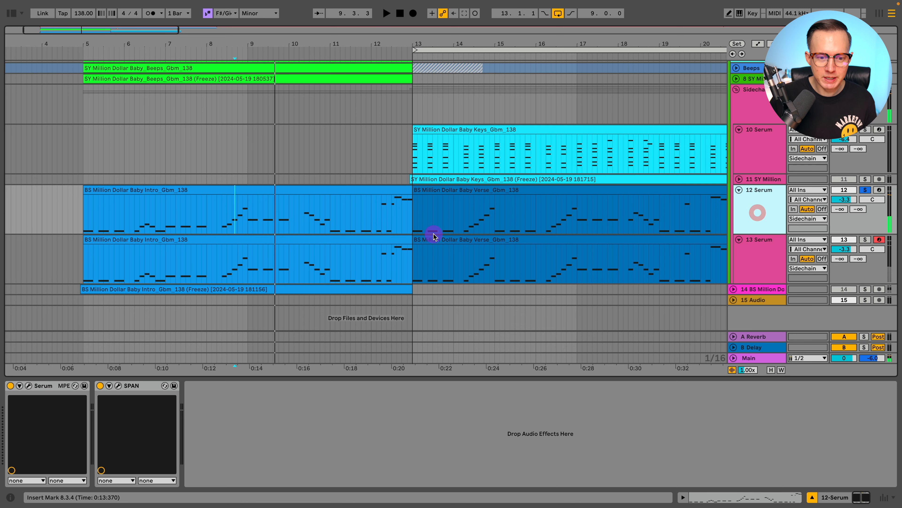
click(772, 247)
double_click(865, 240)
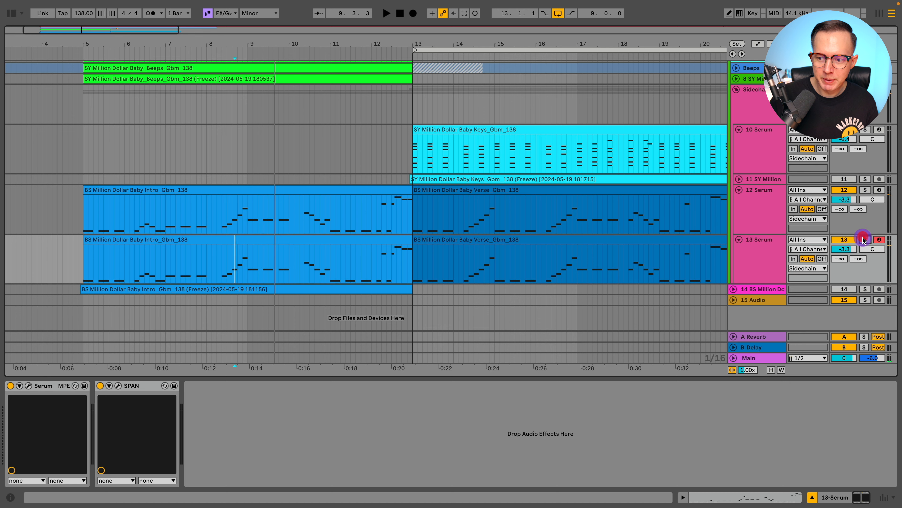
Step: Deactivate and delete the duplicated bass track 13 Serum, and play the soloed keys track from just before bar 13
click(850, 240)
click(765, 245)
drag(441, 41, 368, 36)
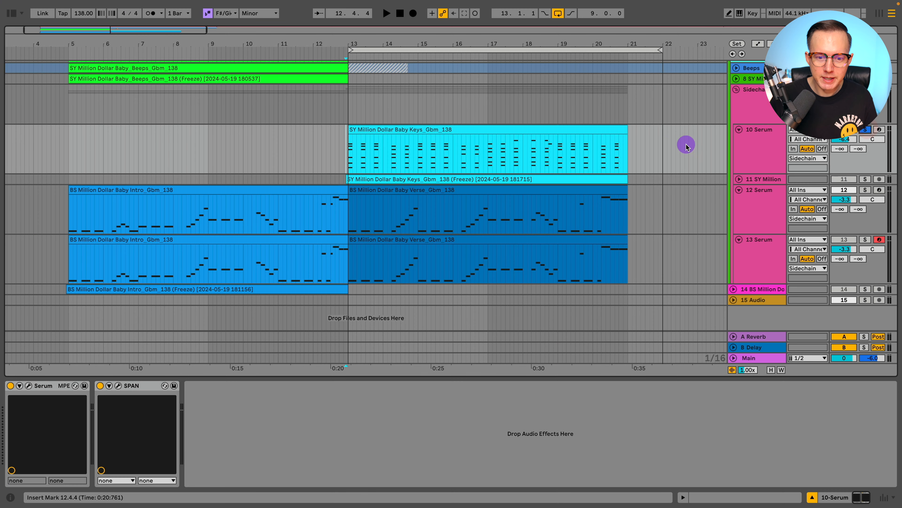
key(space)
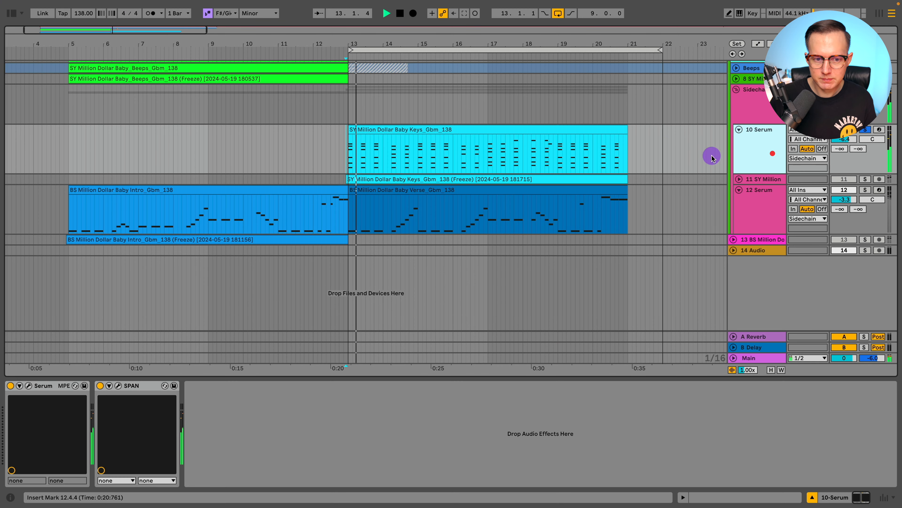
key(space)
Step: Open the Million Dollar Baby Keys clip in the note editor and play back its chords
double_click(535, 129)
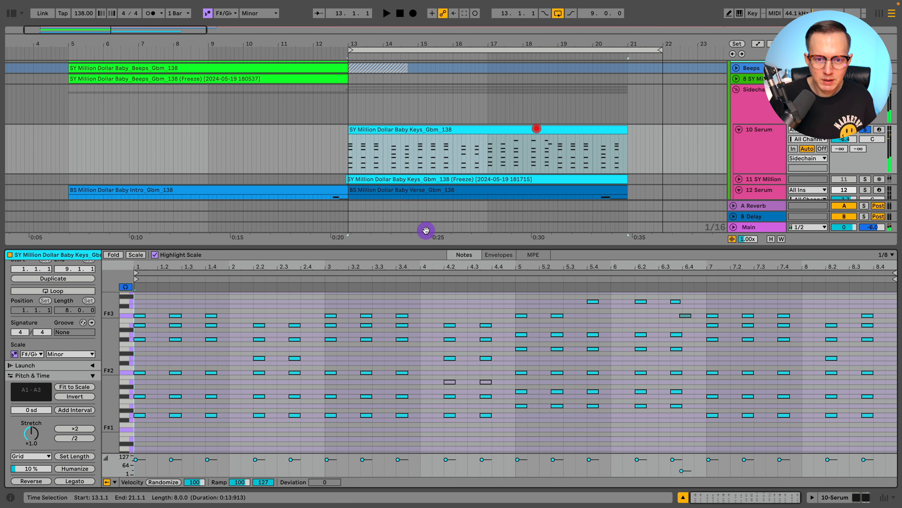
drag(114, 362, 99, 363)
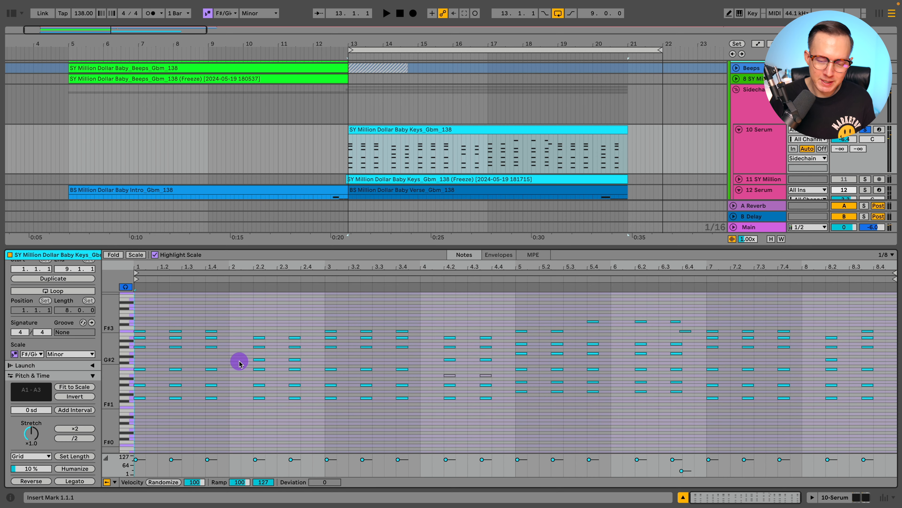
key(space)
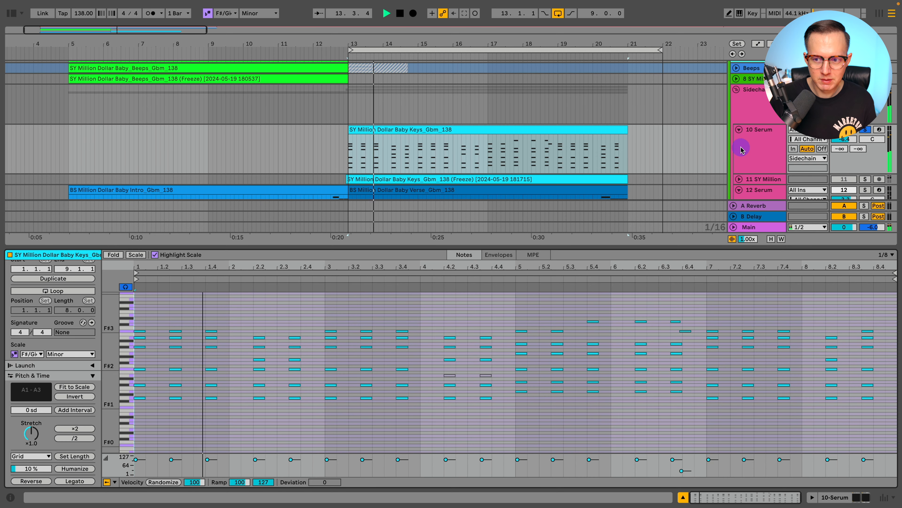
key(space)
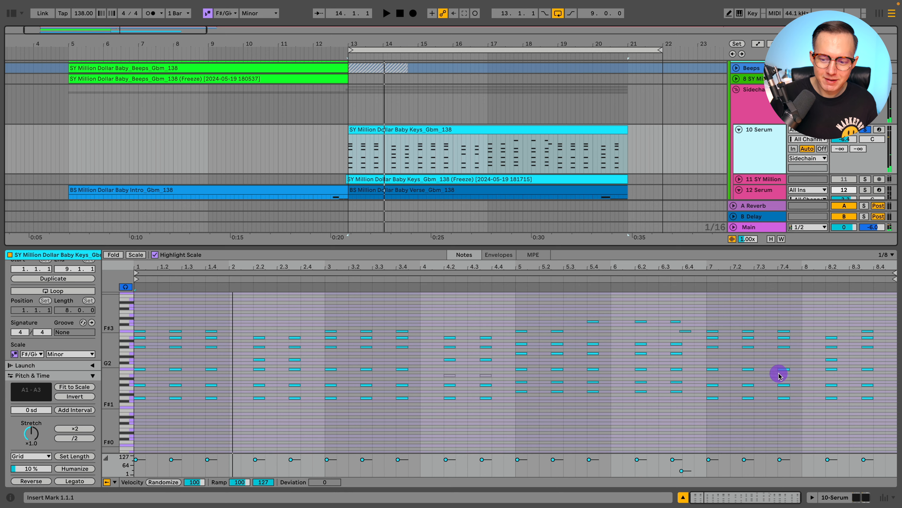
Step: Open Serum on the keys track, examine its voicing and velocity settings, and close it
click(836, 496)
scroll(634, 309, down, 3)
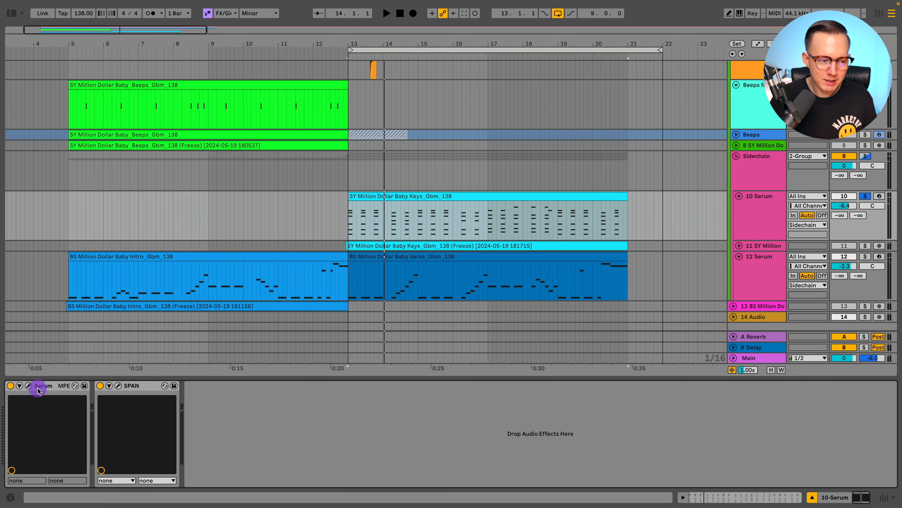
click(29, 386)
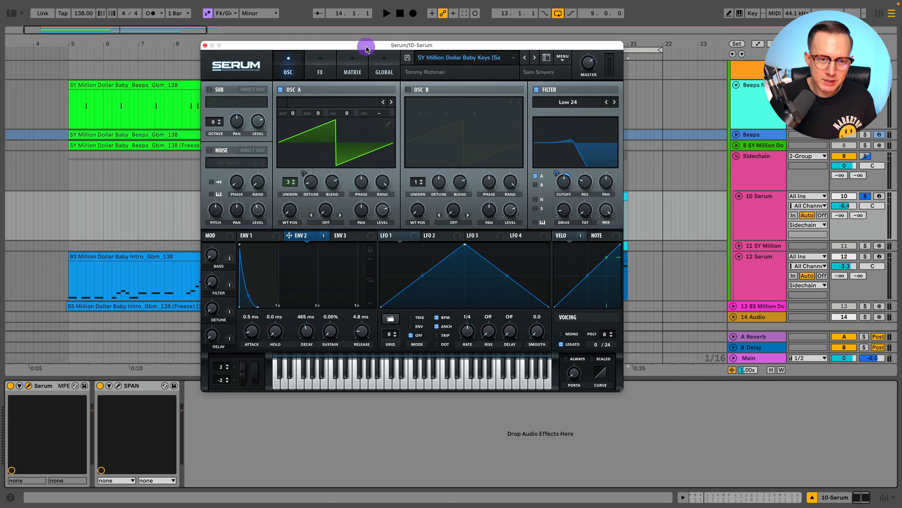
drag(365, 43, 394, 54)
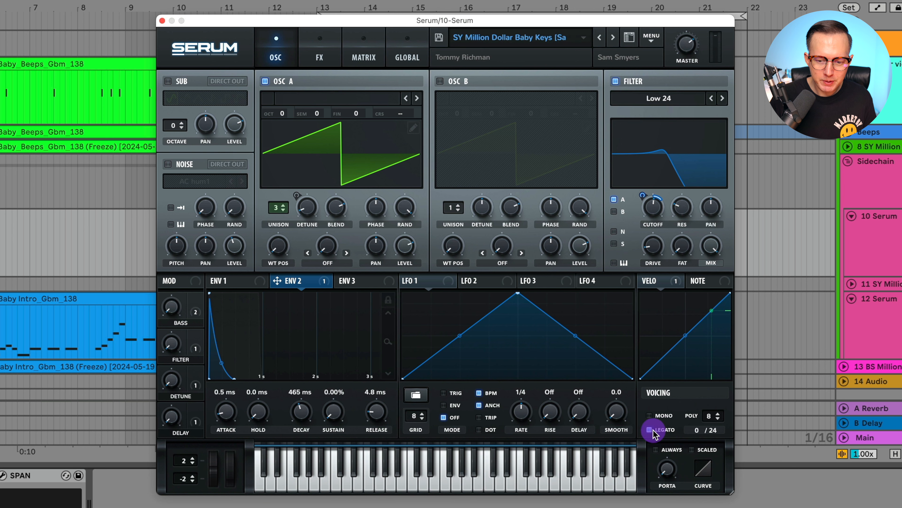
click(650, 429)
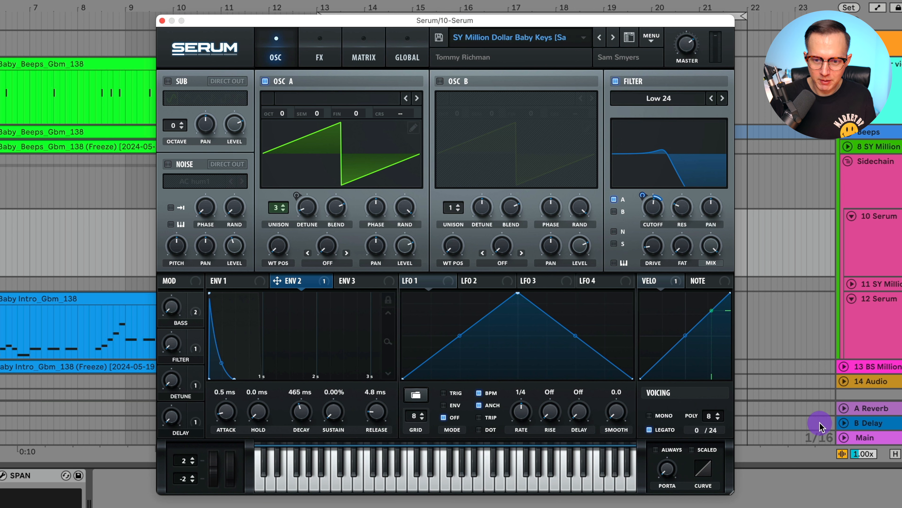
key(space)
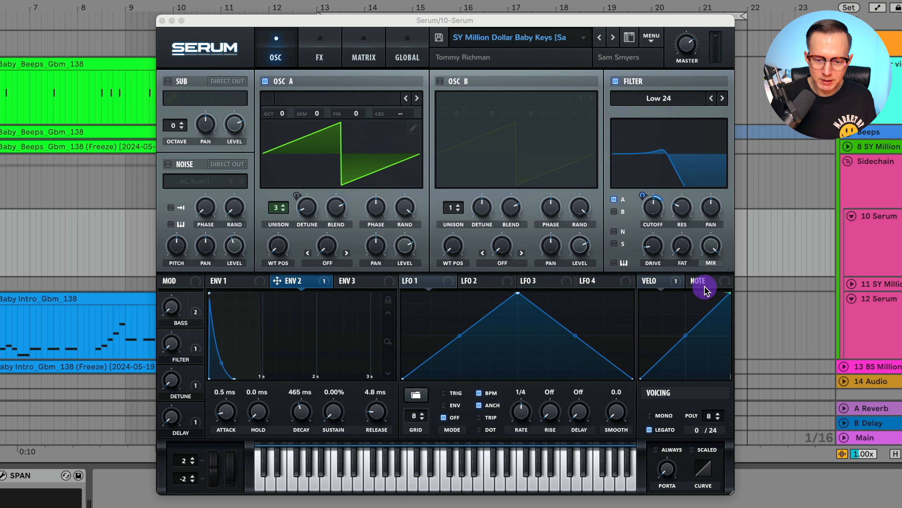
click(663, 430)
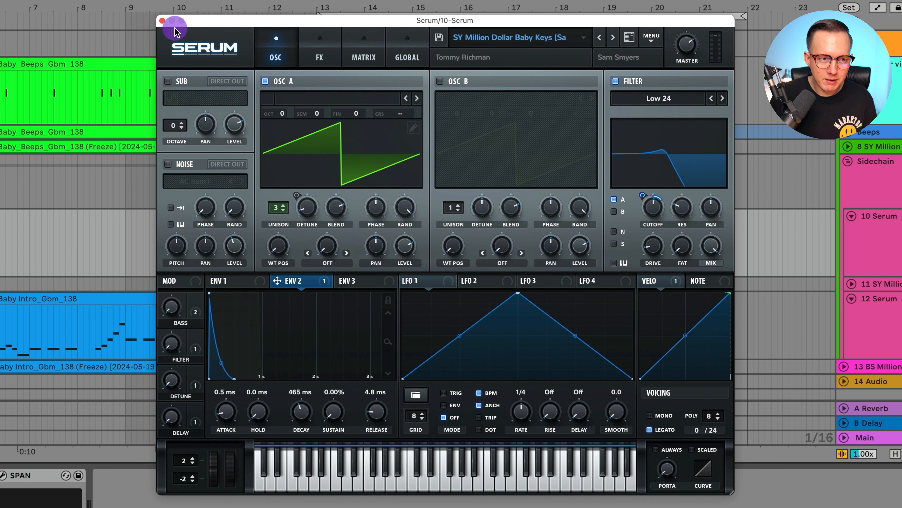
click(163, 21)
Step: Examine the low-velocity note near beat 6.4 of the keys clip and play that passage repeatedly from bar 18.3
double_click(513, 196)
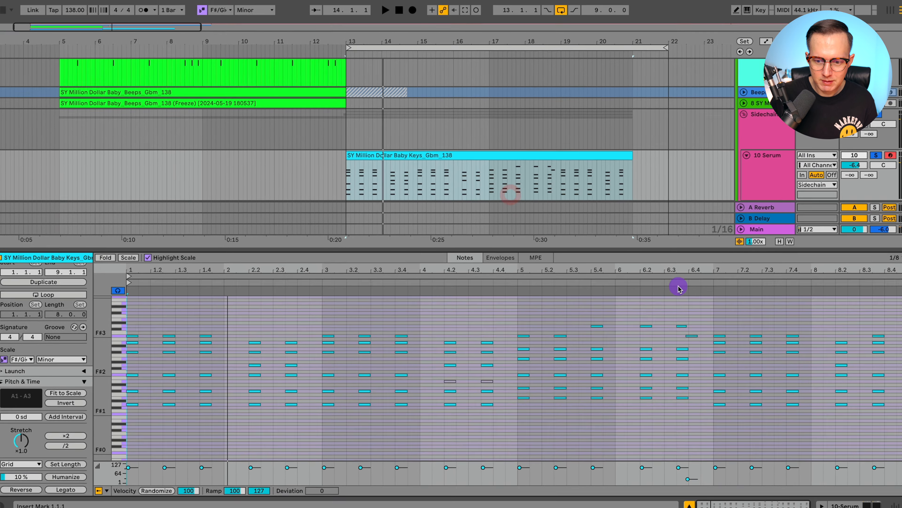
drag(709, 269, 709, 302)
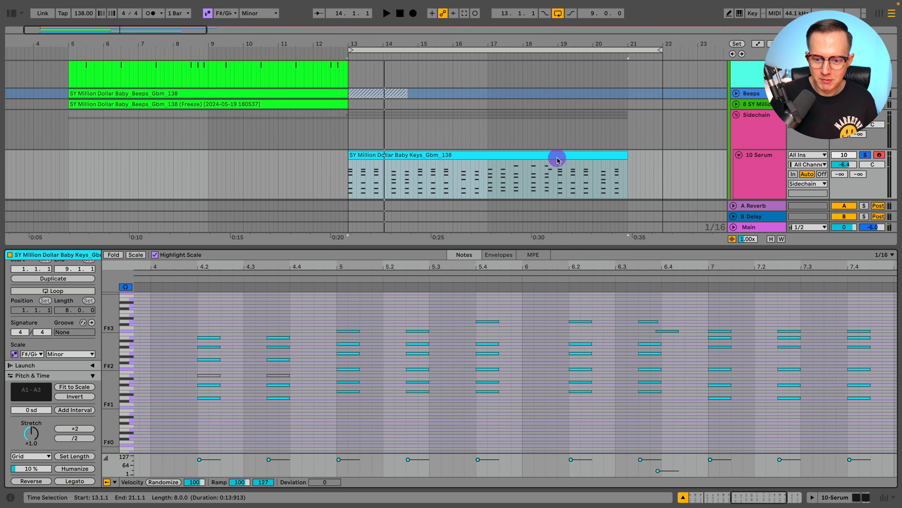
click(543, 183)
key(space)
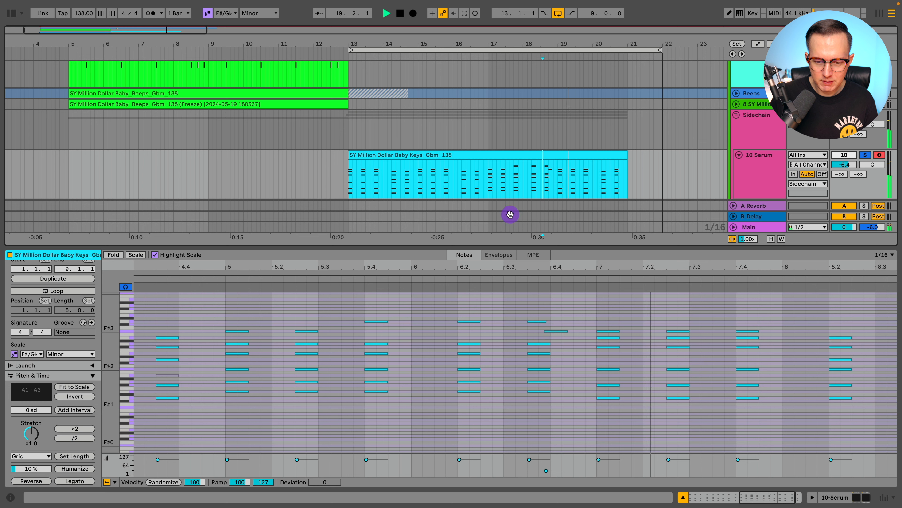
key(space)
key(space)
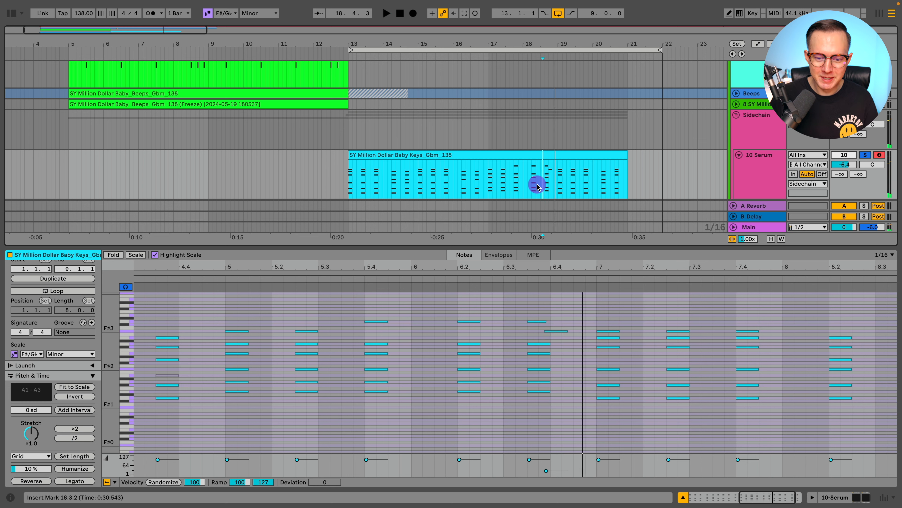
key(space)
key(space)
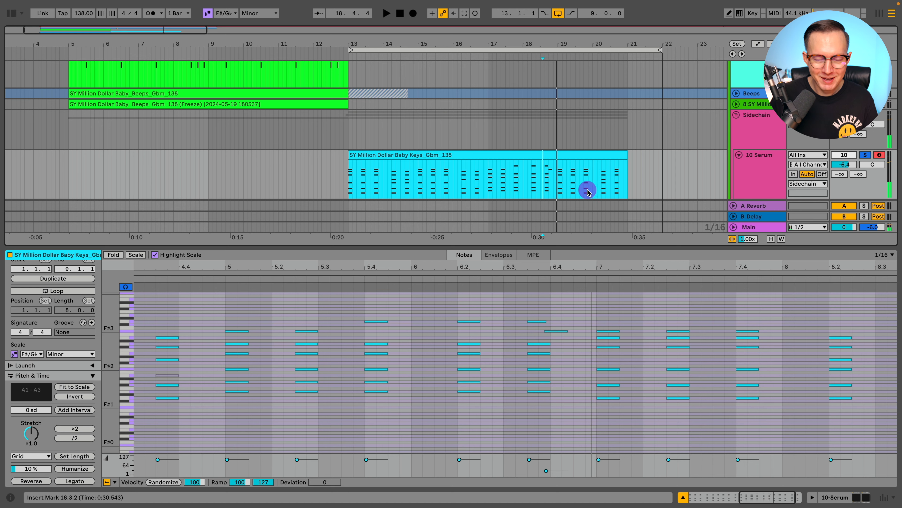
Step: Reopen Serum on the keys track and inspect the Envelope 1 and Envelope 2 settings
click(749, 160)
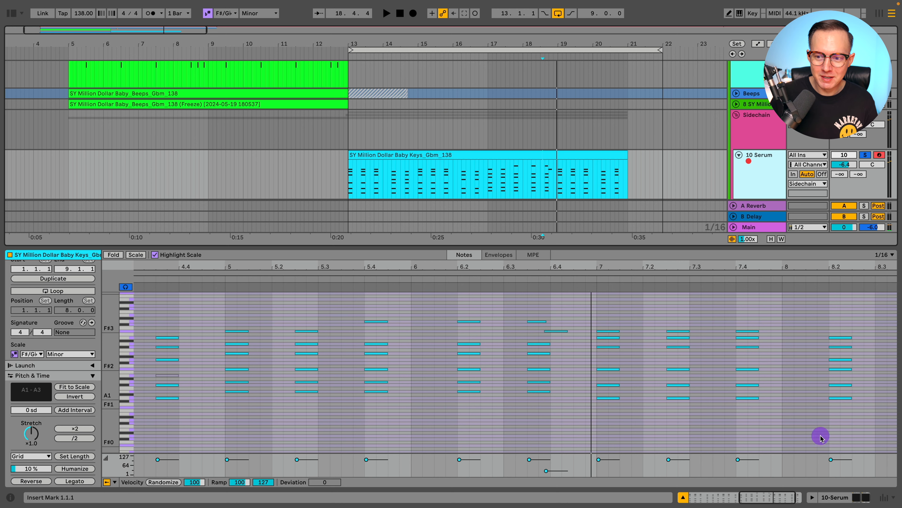
click(847, 498)
click(29, 386)
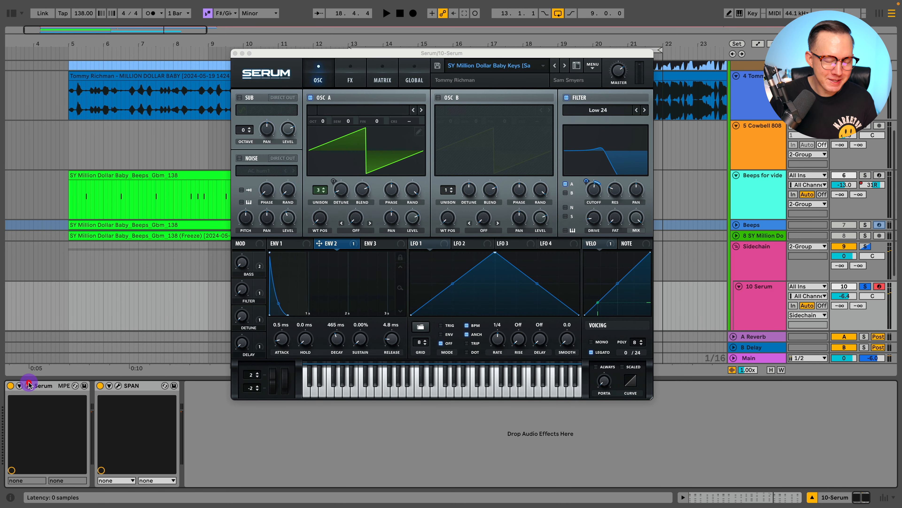
drag(318, 55, 288, 73)
click(232, 265)
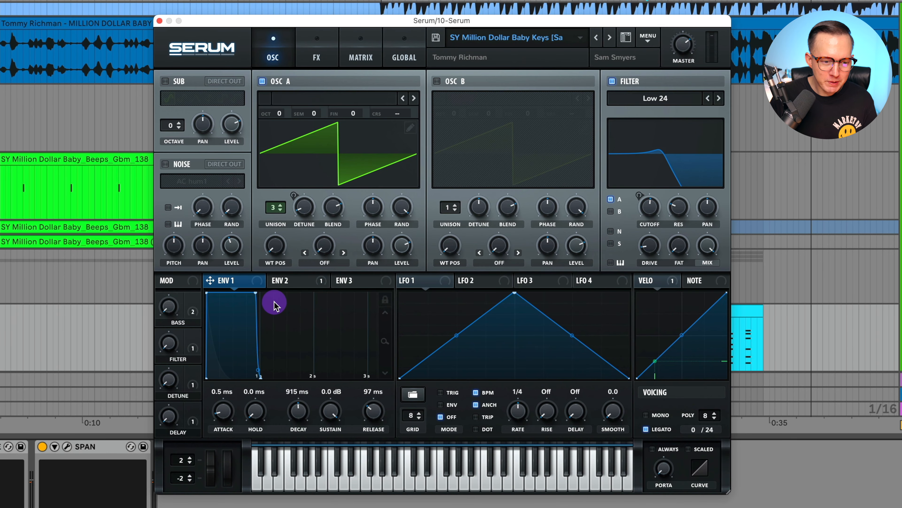
click(291, 280)
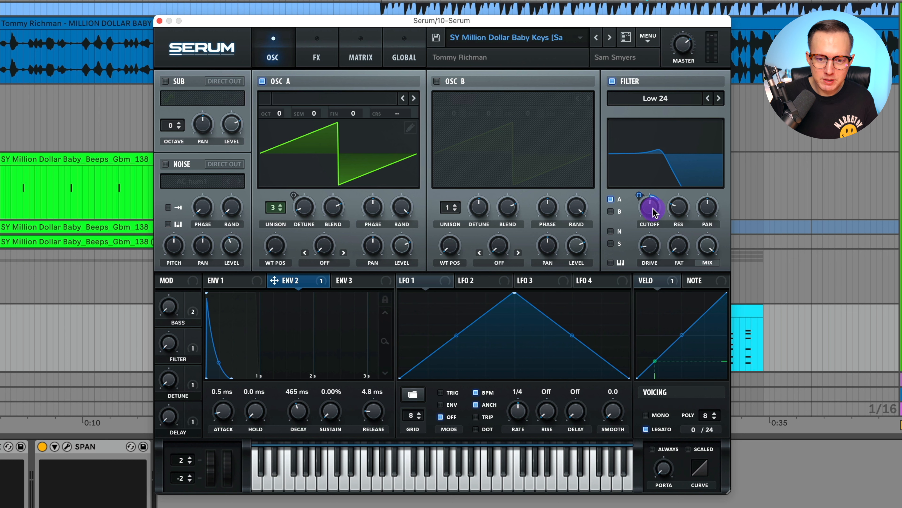
Step: Examine the Envelope 2 modulation of the filter cutoff and the filter's resonance and drive settings
drag(642, 196, 654, 213)
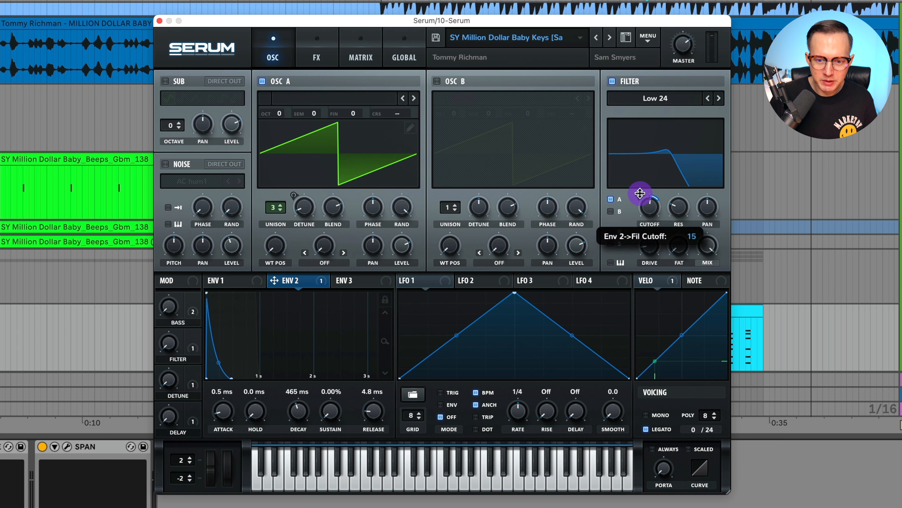
click(640, 194)
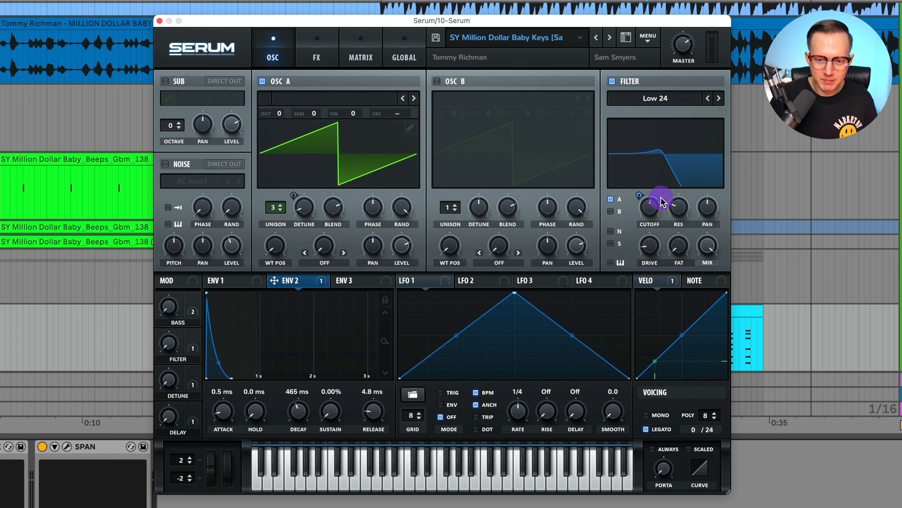
mouse_move(637, 194)
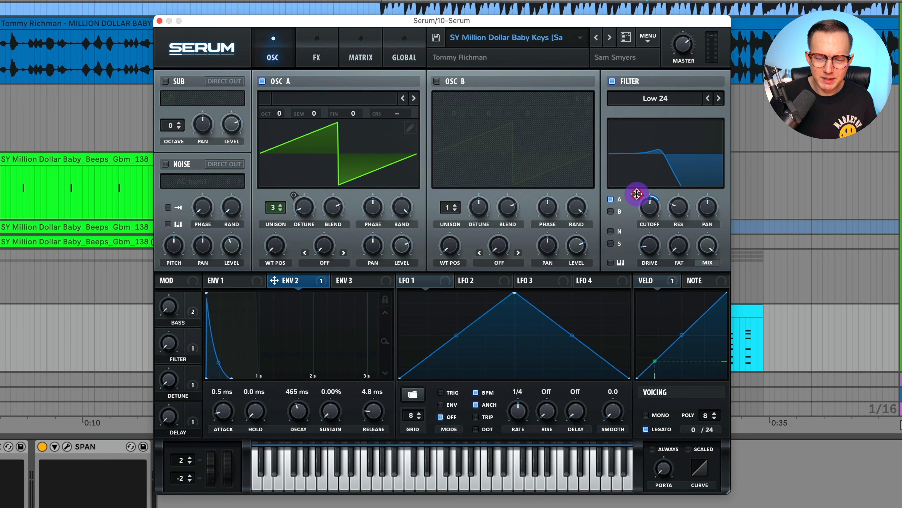
click(679, 212)
click(649, 247)
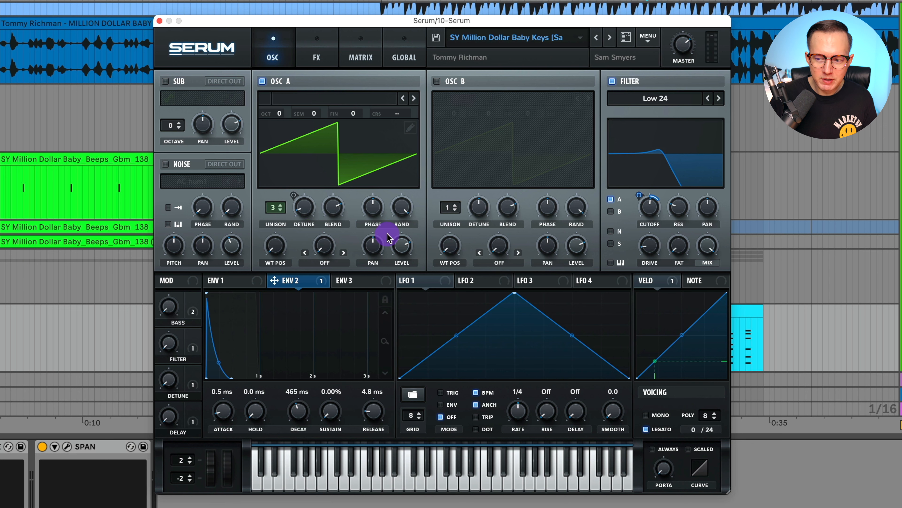
Step: Audition oscillator A's unison detune by raising and lowering it while the keys part plays
click(306, 207)
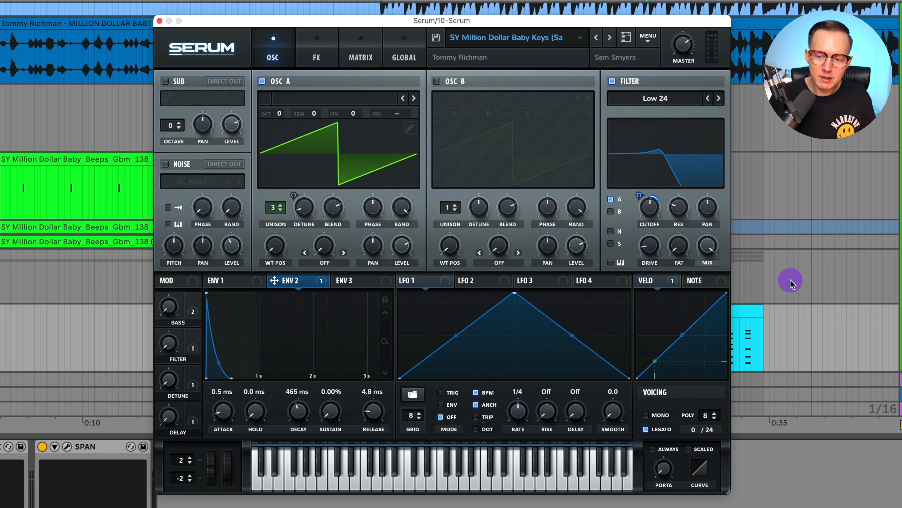
scroll(812, 279, down, 5)
scroll(813, 281, down, 2)
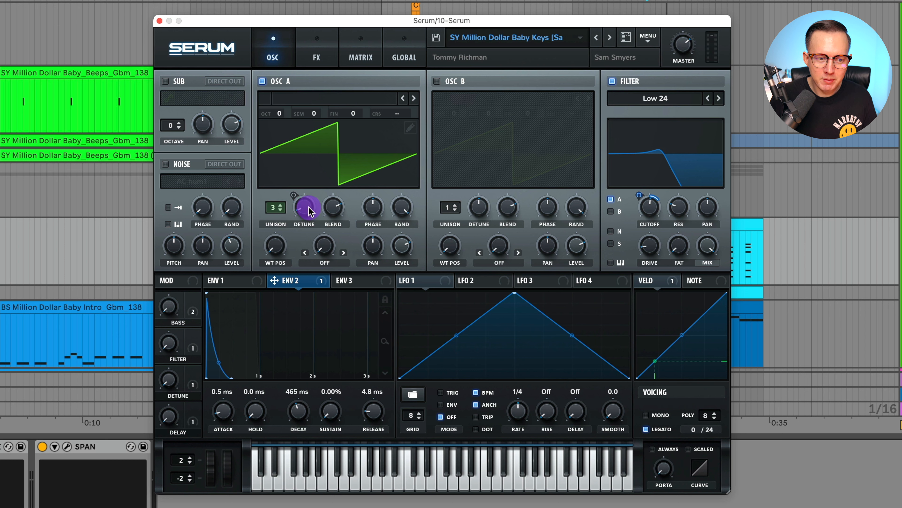
drag(304, 211, 310, 187)
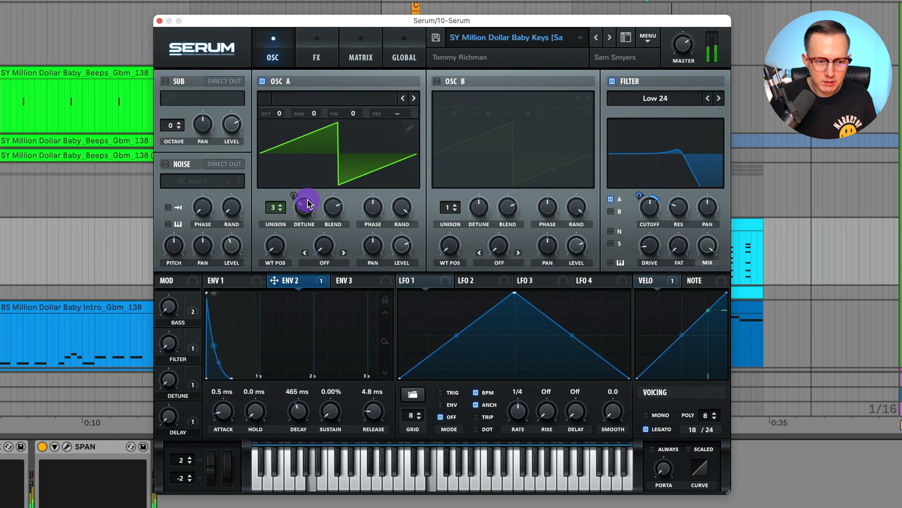
drag(308, 199, 305, 238)
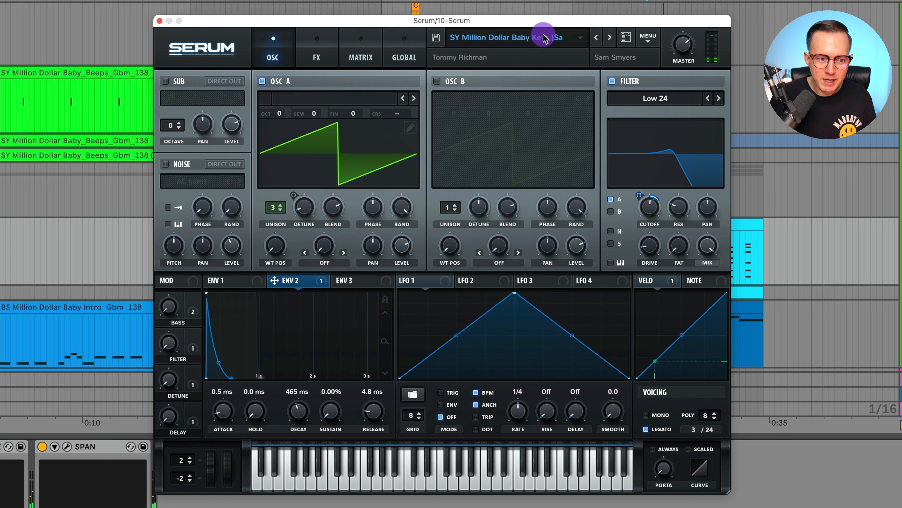
Step: Compare oscillator A with 1 unison voice and with 3 unison voices while the keys part plays
click(778, 3)
drag(778, 2, 759, 0)
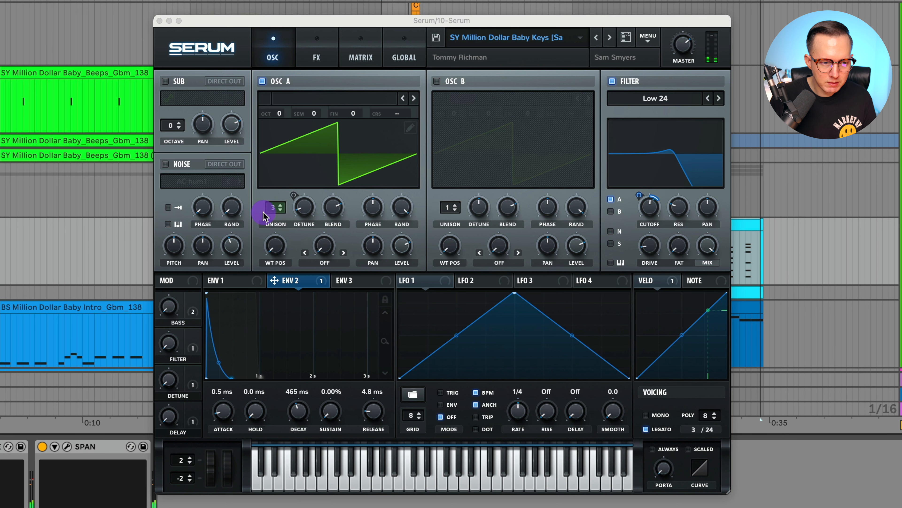
drag(268, 208, 276, 246)
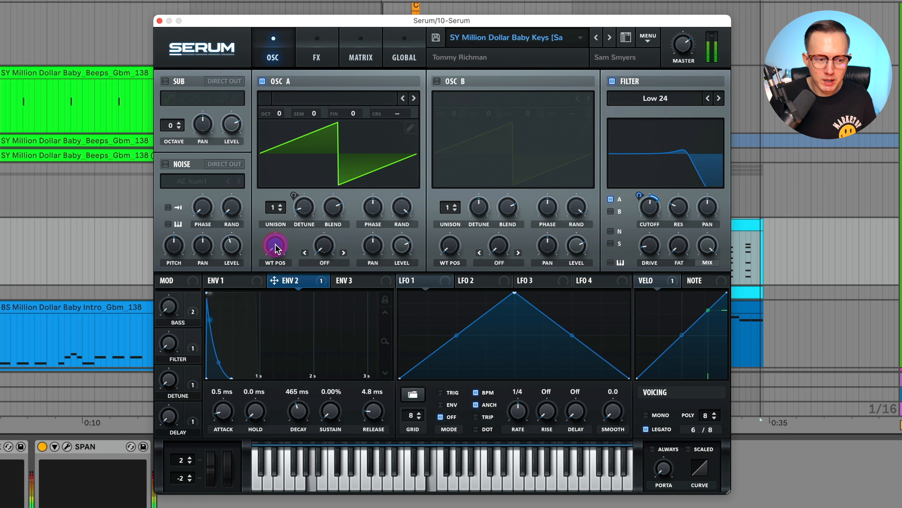
mouse_move(274, 208)
mouse_down()
mouse_move(272, 184)
mouse_move(276, 192)
mouse_up()
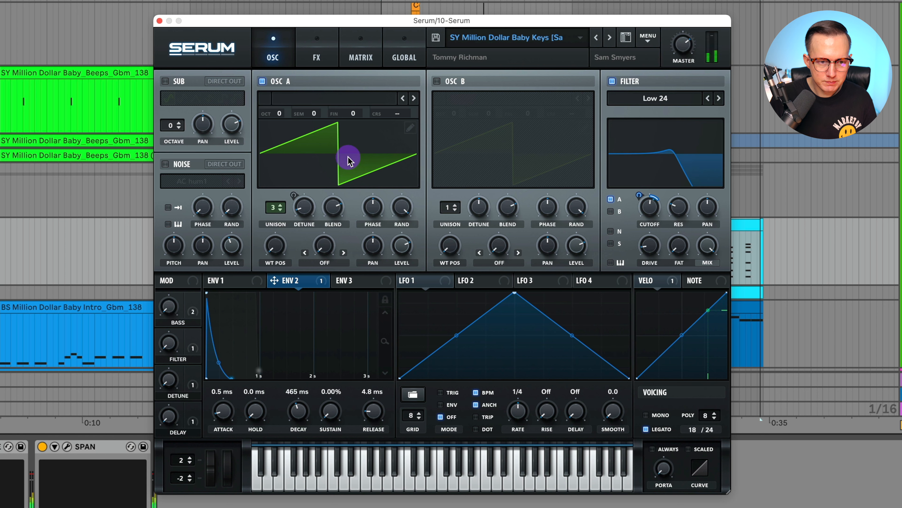
Step: Bypass the keys patch's compressor, EQ and delay effects to hear it dry, and turn the compressor and EQ back on
click(317, 57)
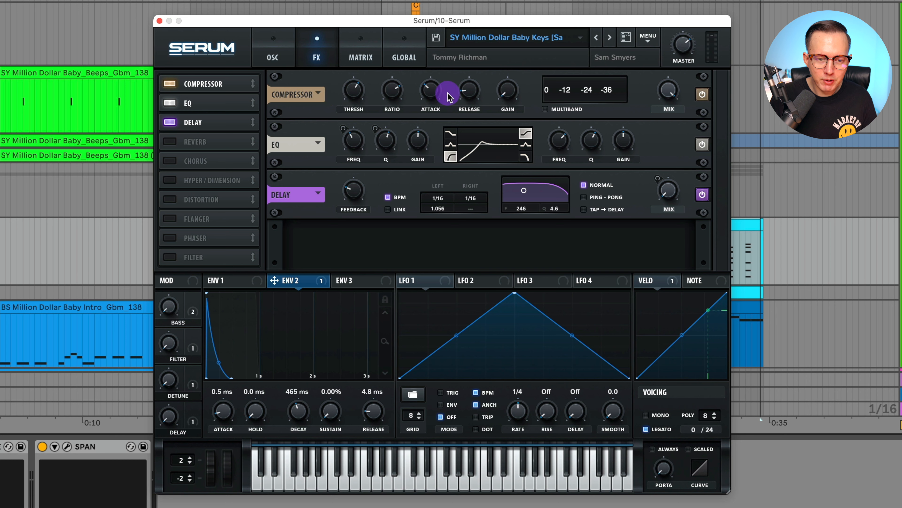
click(700, 94)
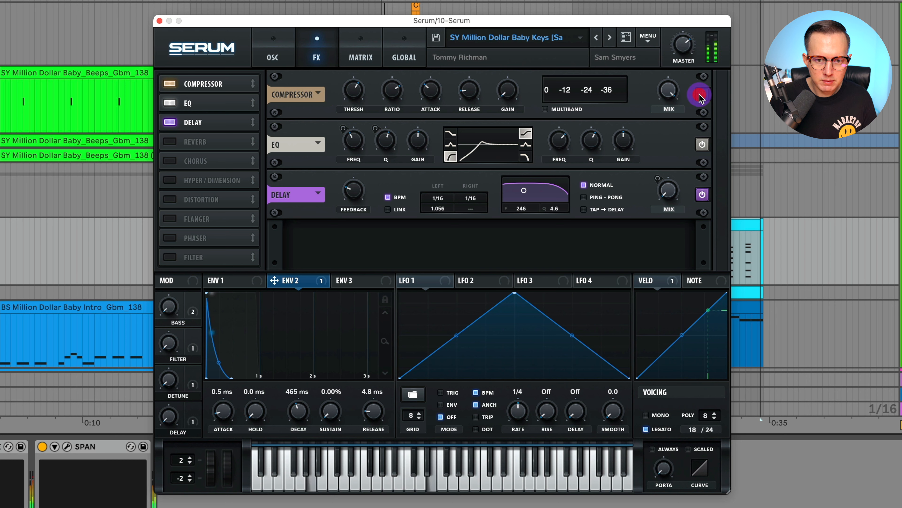
click(702, 145)
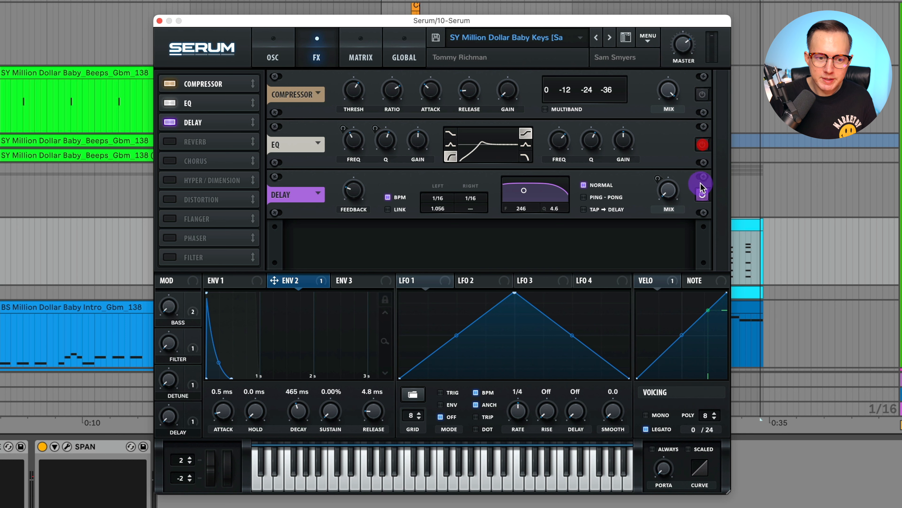
click(703, 194)
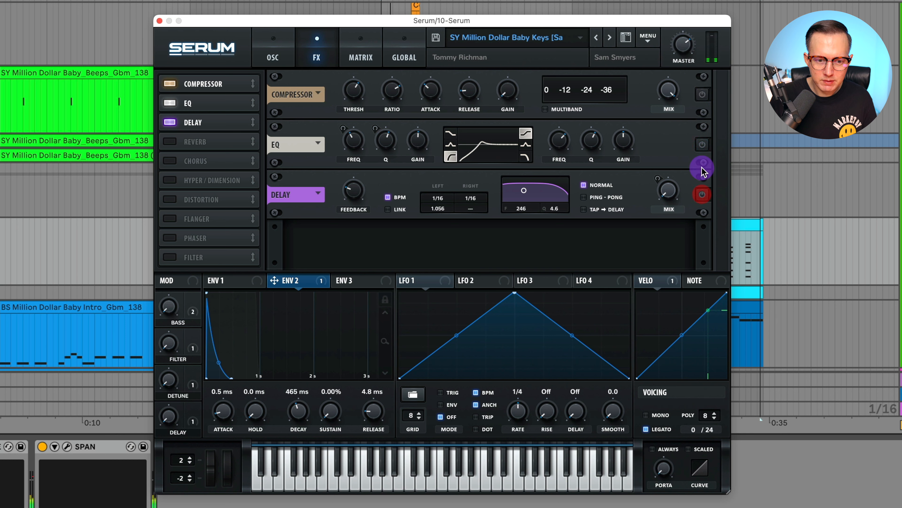
click(701, 95)
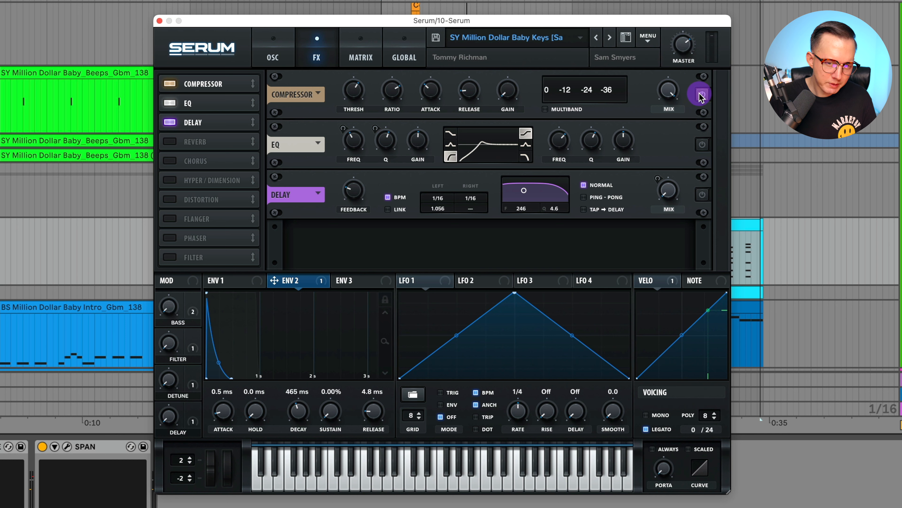
click(702, 149)
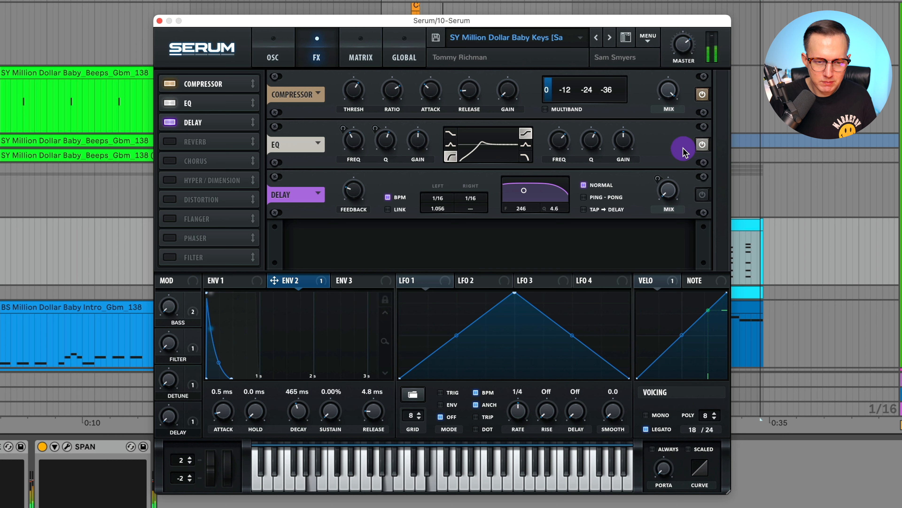
Step: Examine the Q and frequency settings of the EQ's low cut, and close the Serum window
click(387, 146)
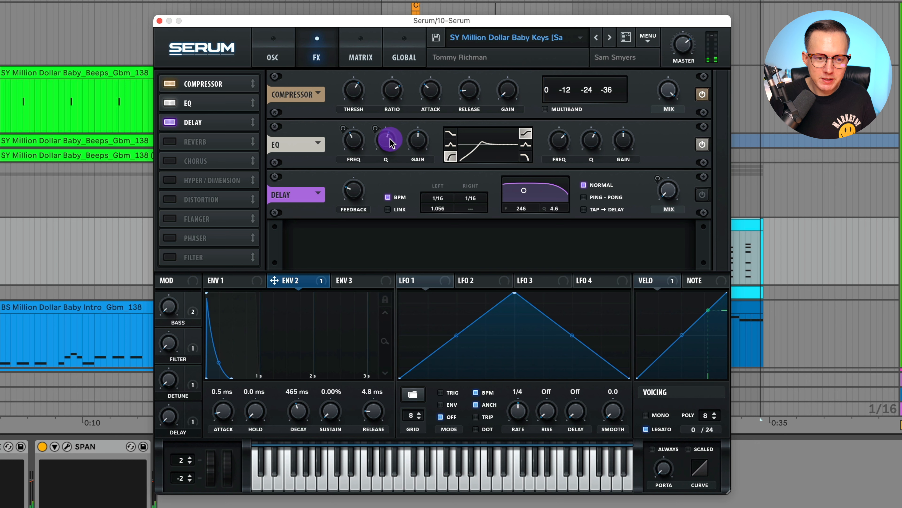
mouse_move(386, 140)
mouse_move(388, 144)
mouse_down()
mouse_move(393, 122)
mouse_move(391, 140)
mouse_move(396, 126)
mouse_move(365, 133)
mouse_move(365, 147)
mouse_move(383, 149)
mouse_up()
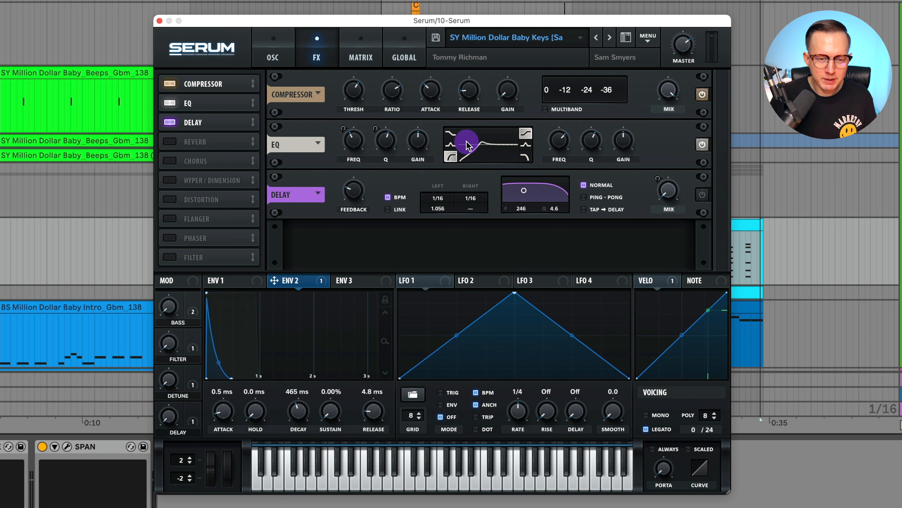
click(388, 141)
click(348, 143)
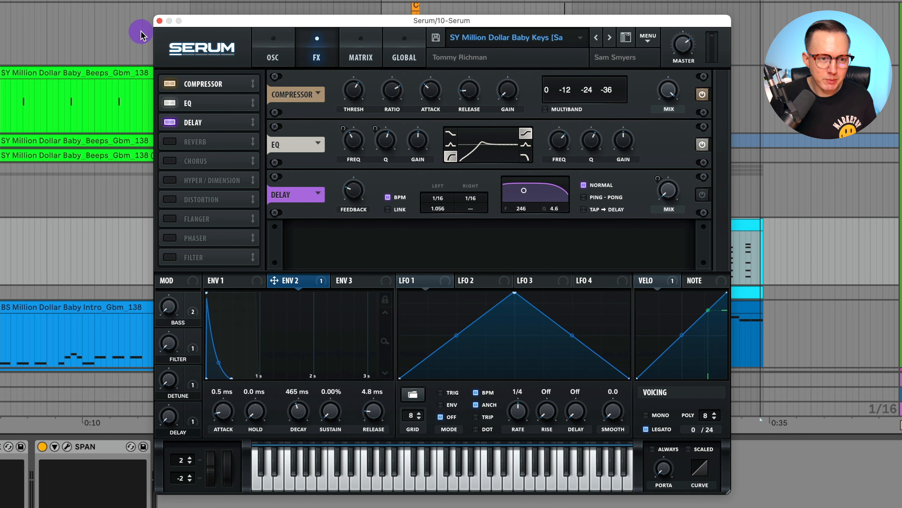
click(159, 22)
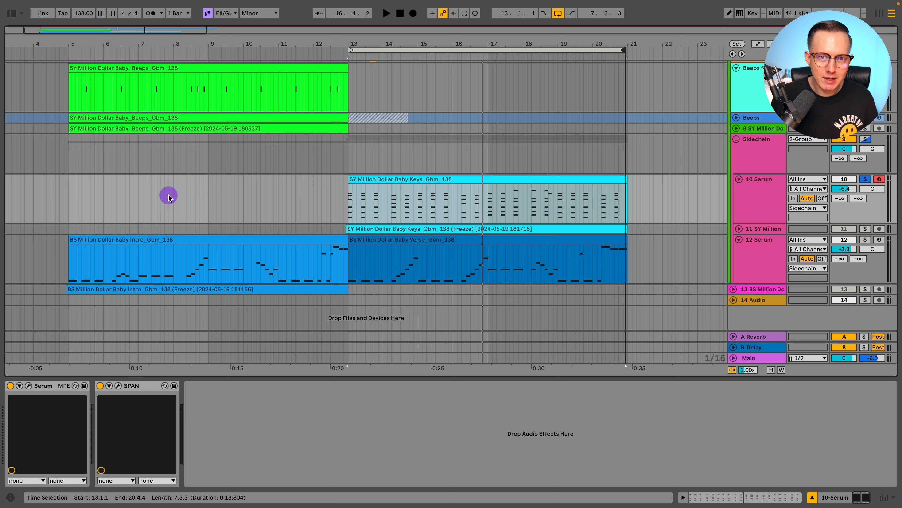
Step: Highlight the empty section of the keys track from bar 5 to bar 13, ahead of the keys clip
drag(70, 204, 344, 196)
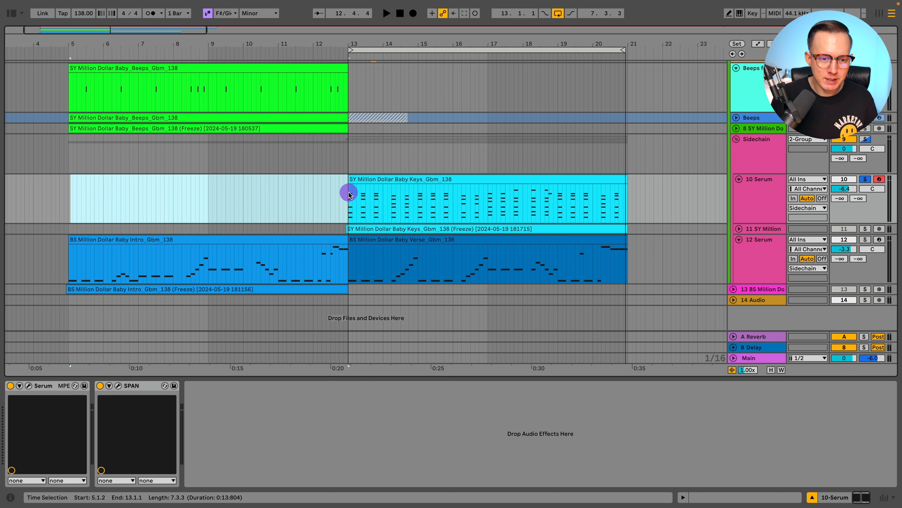
click(347, 194)
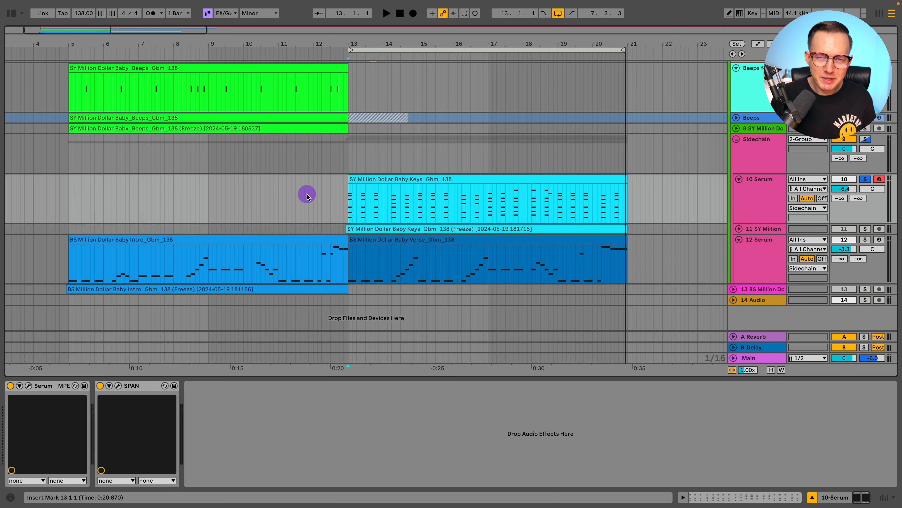
scroll(319, 206, up, 3)
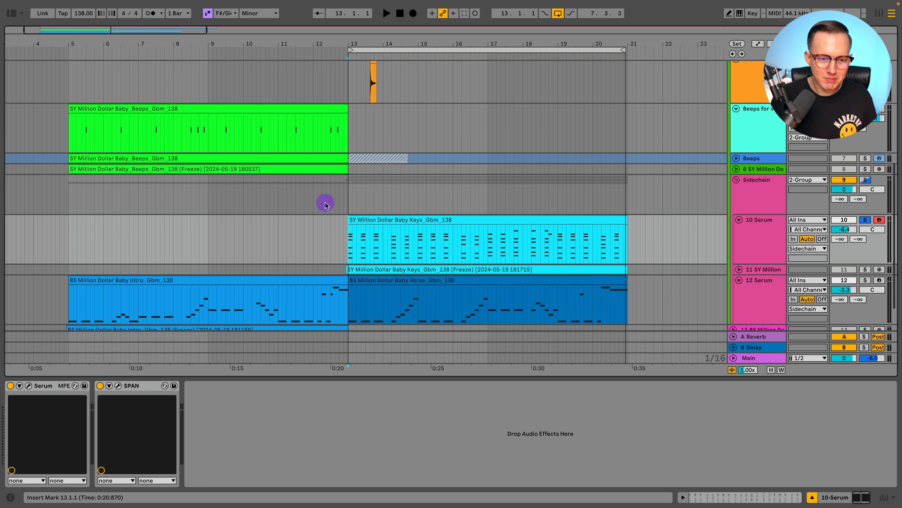
scroll(325, 204, up, 7)
Step: Select the Sidechain group track to display its Compressor settings
scroll(432, 131, down, 7)
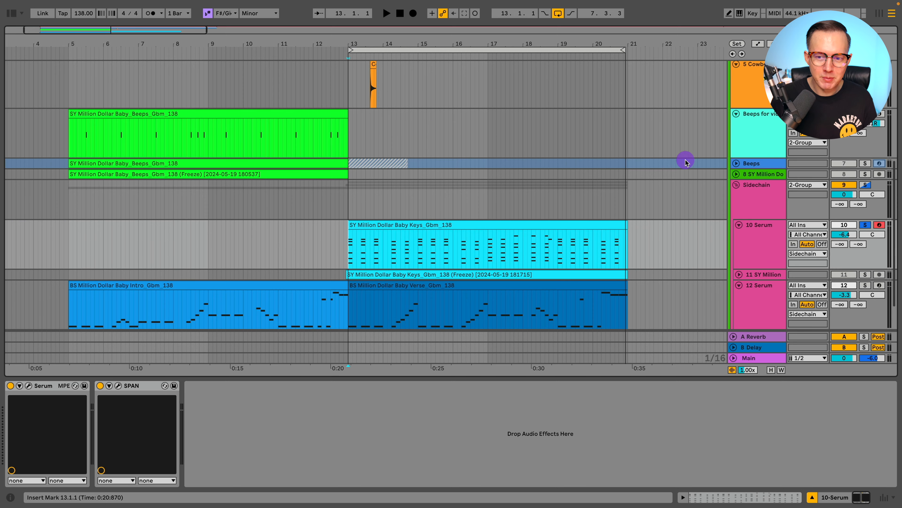
scroll(696, 162, down, 3)
click(733, 149)
click(350, 209)
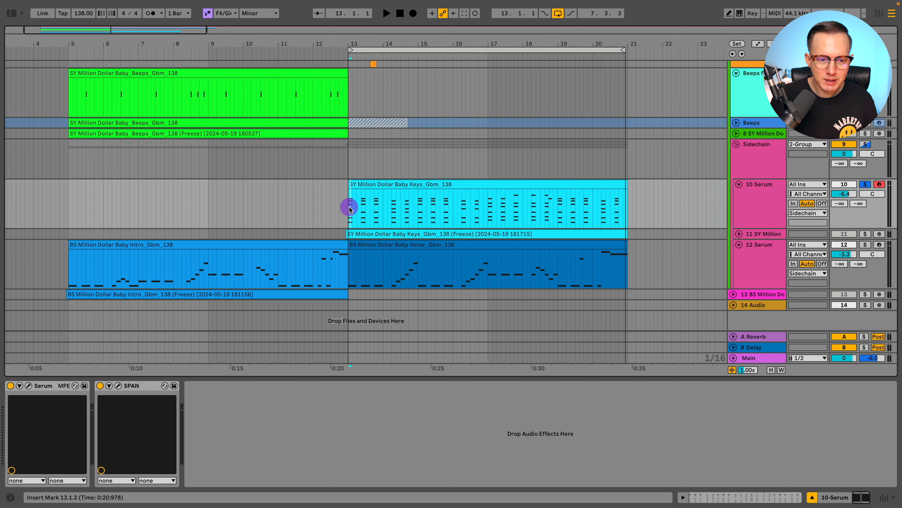
click(752, 157)
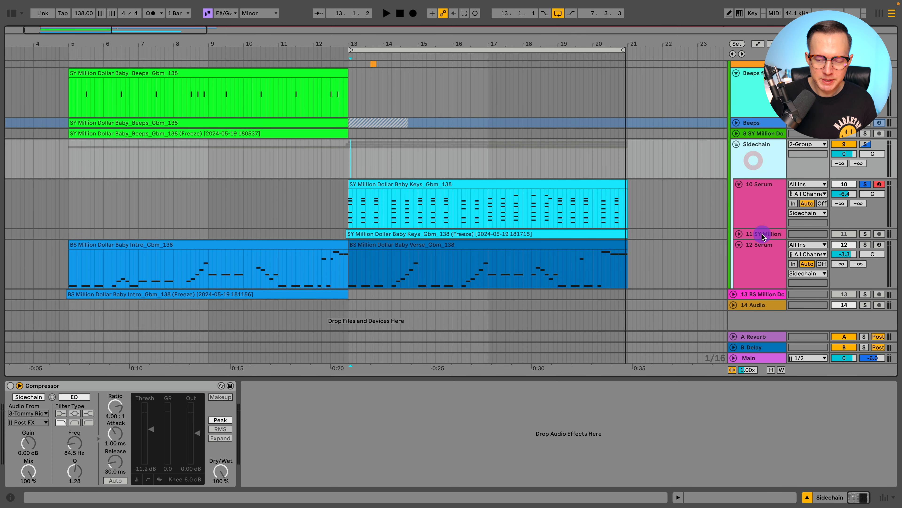